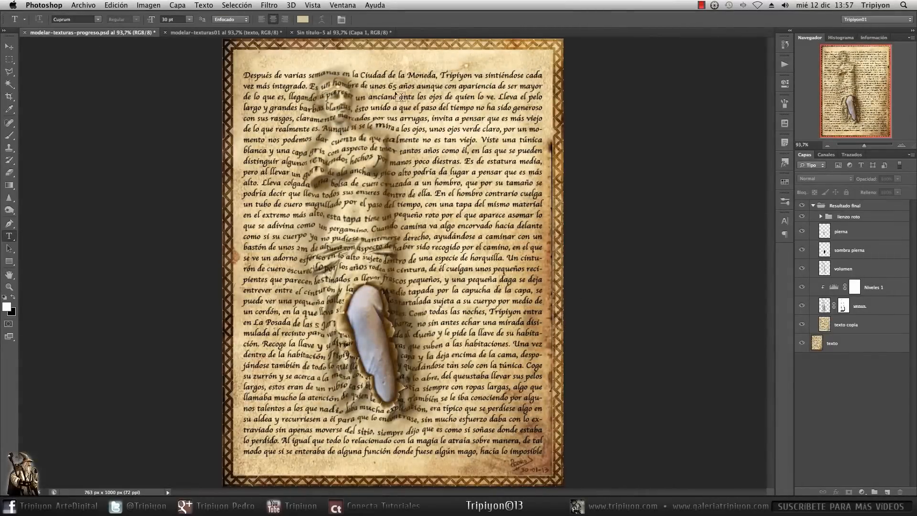
# Duplicate the statue layer Capa 1 into the modelar-texturas01 document and close the untitled source document
pyautogui.click(267, 33)
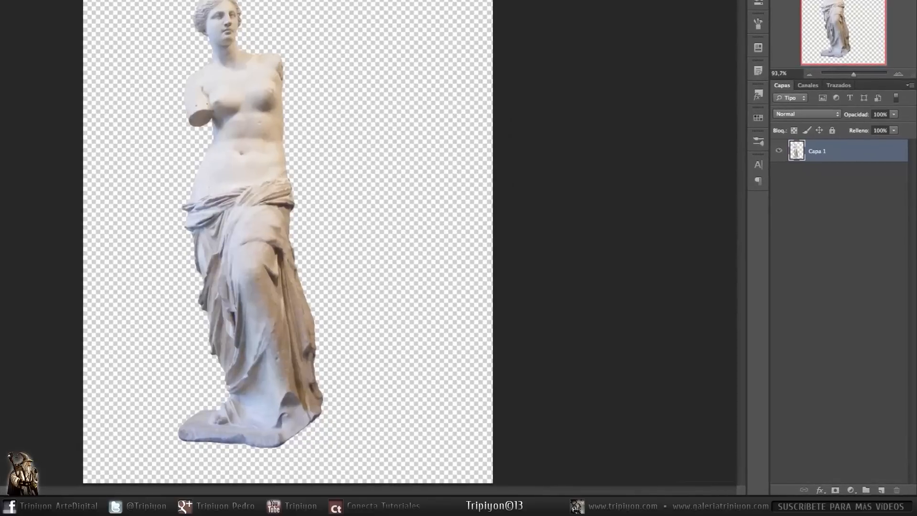
pyautogui.rightClick(818, 182)
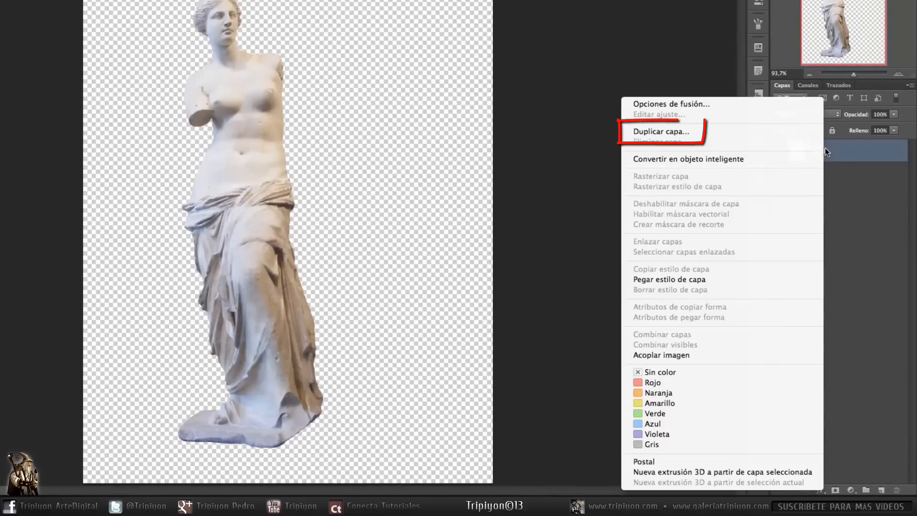
pyautogui.click(759, 129)
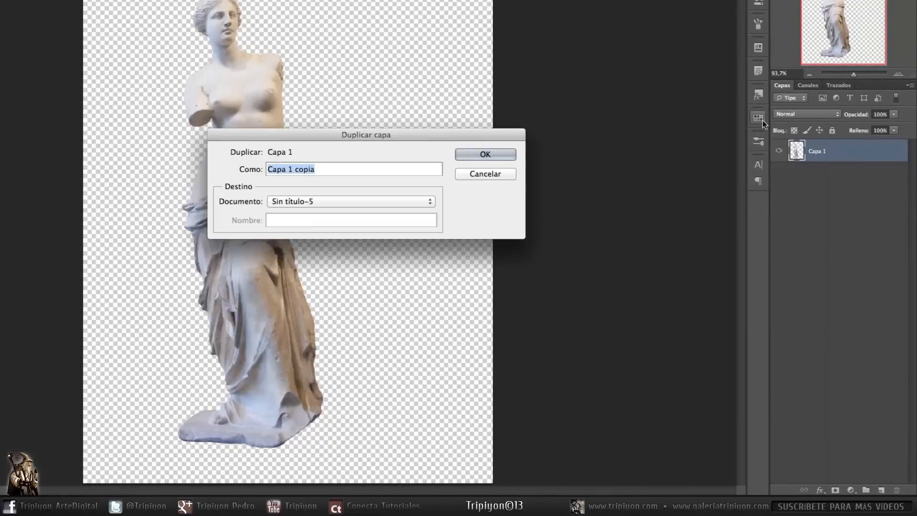
pyautogui.click(429, 200)
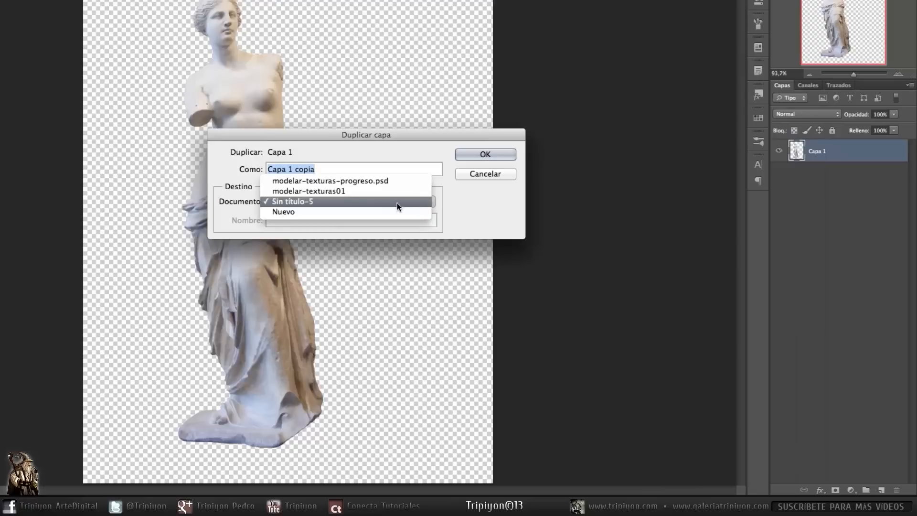
pyautogui.click(359, 191)
pyautogui.click(473, 153)
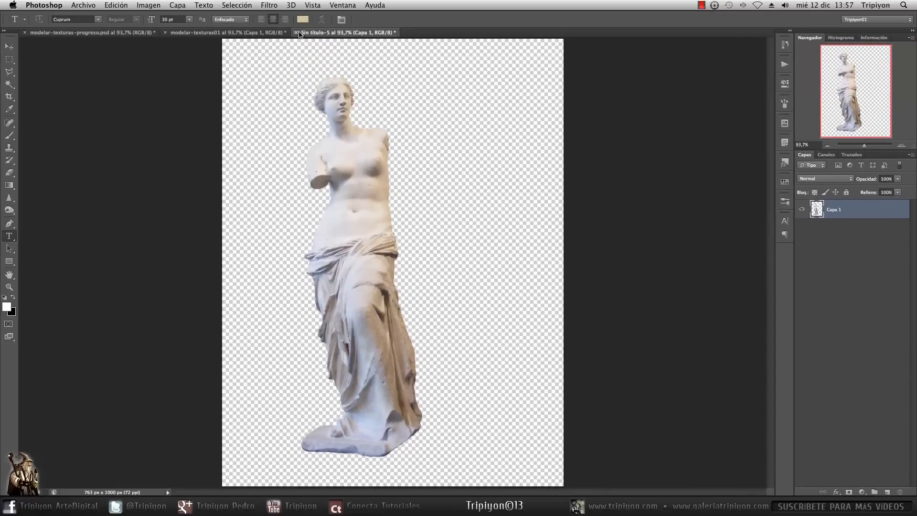
pyautogui.click(296, 33)
pyautogui.click(420, 174)
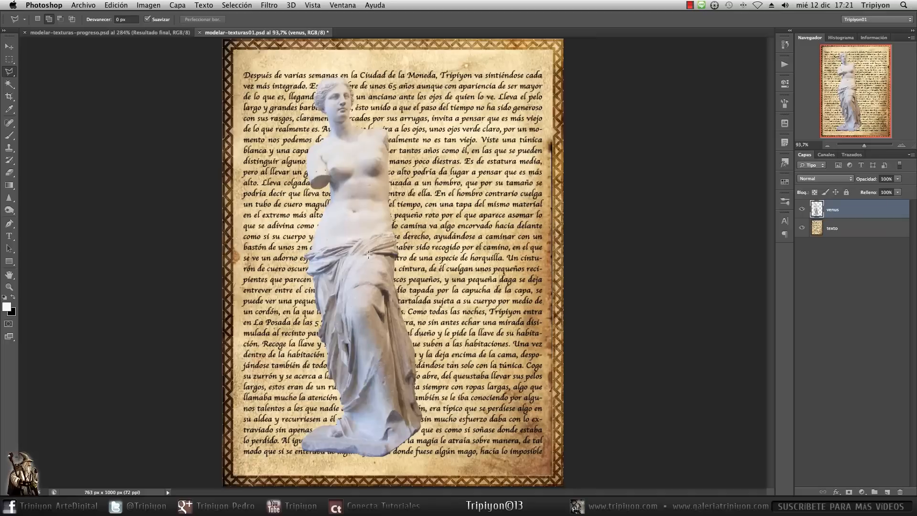
pyautogui.press('ctrl')
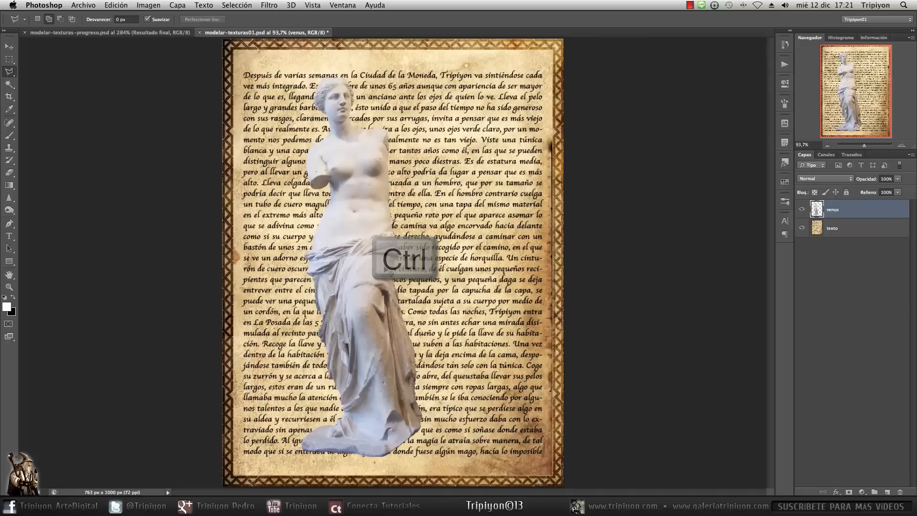
pyautogui.moveTo(359, 283); pyautogui.dragTo(436, 281)
pyautogui.hotkey('ctrl', 'z')
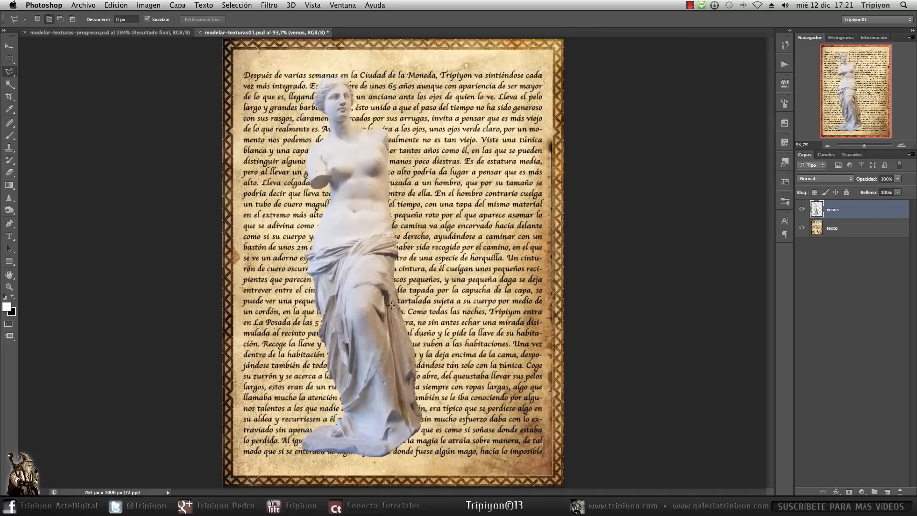
# Outline the statue's bent leg from the knee to the lower shin with a closed polygonal lasso selection on the venus layer
pyautogui.moveTo(367, 393); pyautogui.dragTo(401, 364)
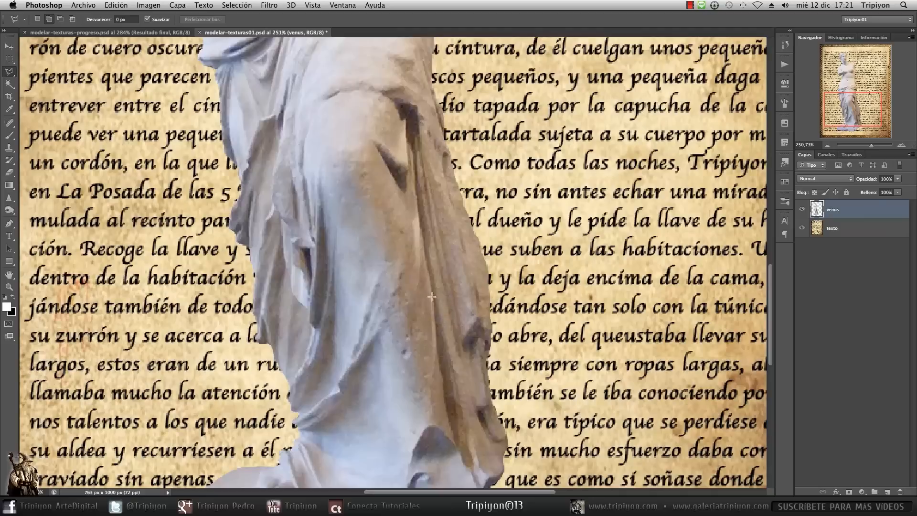
pyautogui.press('l')
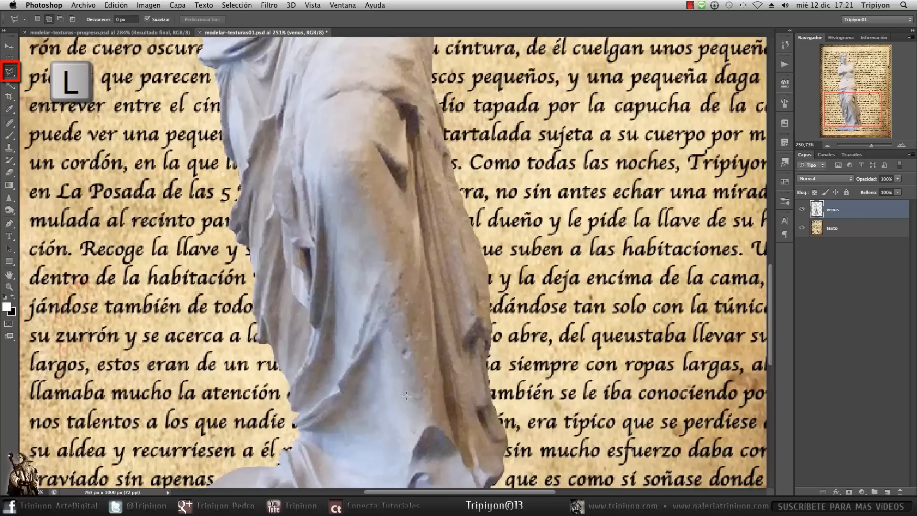
pyautogui.click(430, 420)
pyautogui.click(412, 422)
pyautogui.click(396, 407)
pyautogui.click(375, 354)
pyautogui.click(354, 330)
pyautogui.click(331, 272)
pyautogui.click(315, 222)
pyautogui.click(304, 166)
pyautogui.click(324, 113)
pyautogui.click(359, 98)
pyautogui.click(383, 105)
pyautogui.click(407, 145)
pyautogui.click(406, 206)
pyautogui.click(421, 270)
pyautogui.click(437, 382)
pyautogui.click(430, 420)
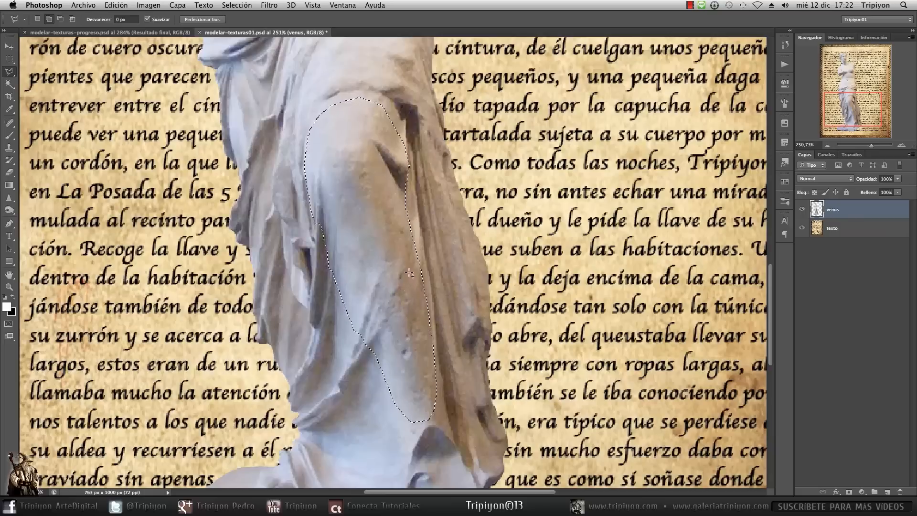
# Cut the selected leg area from the venus layer to a new layer and check the cut by toggling its visibility
pyautogui.press('super+0')
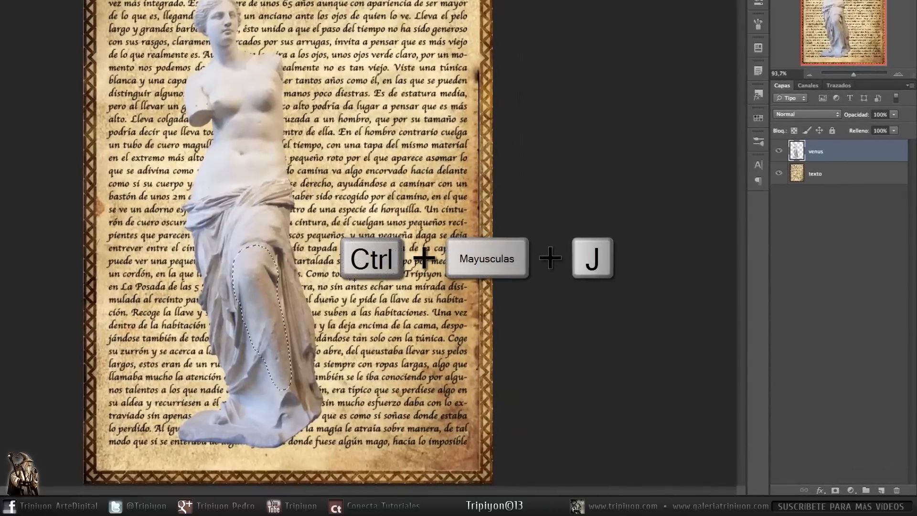
pyautogui.hotkey('ctrl', 'shift', 'j')
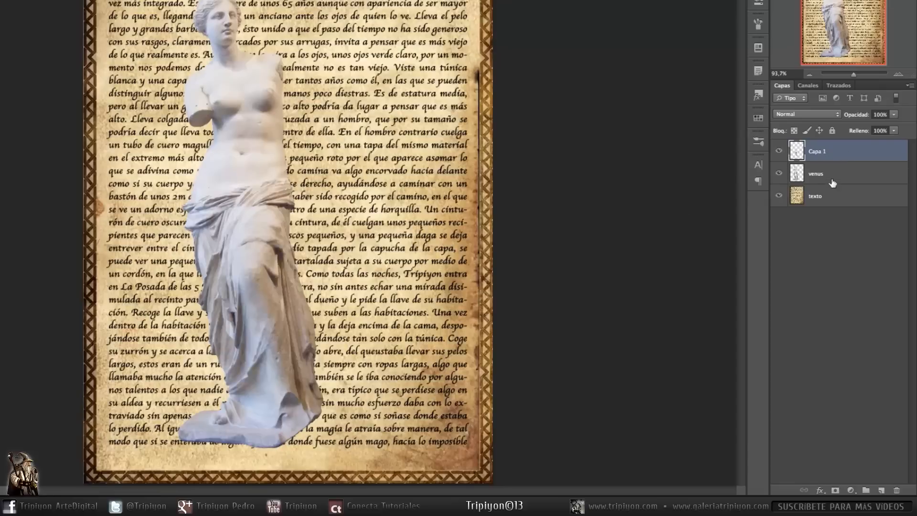
pyautogui.click(780, 152)
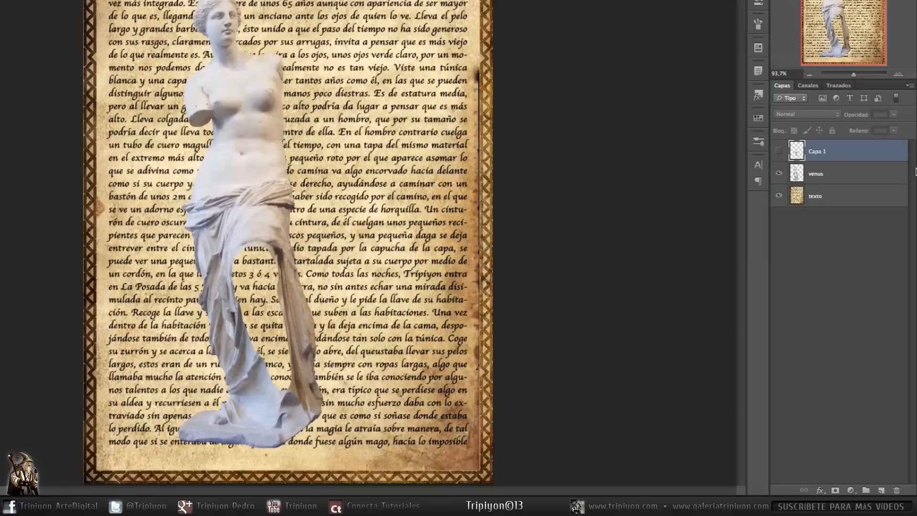
pyautogui.click(778, 151)
# Desaturate the venus layer, leaving the cut-out leg layer in colour
pyautogui.click(867, 176)
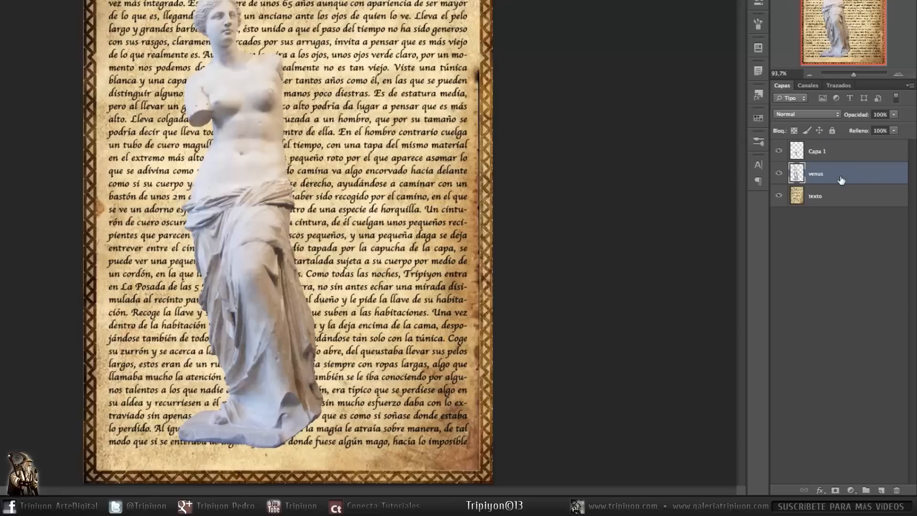
pyautogui.hotkey('ctrl', 'shift', 'u')
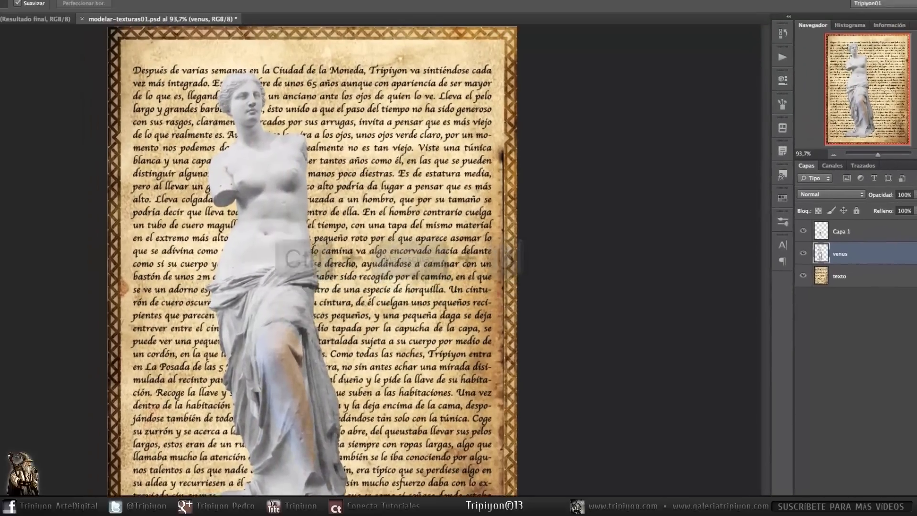
pyautogui.click(4, 0)
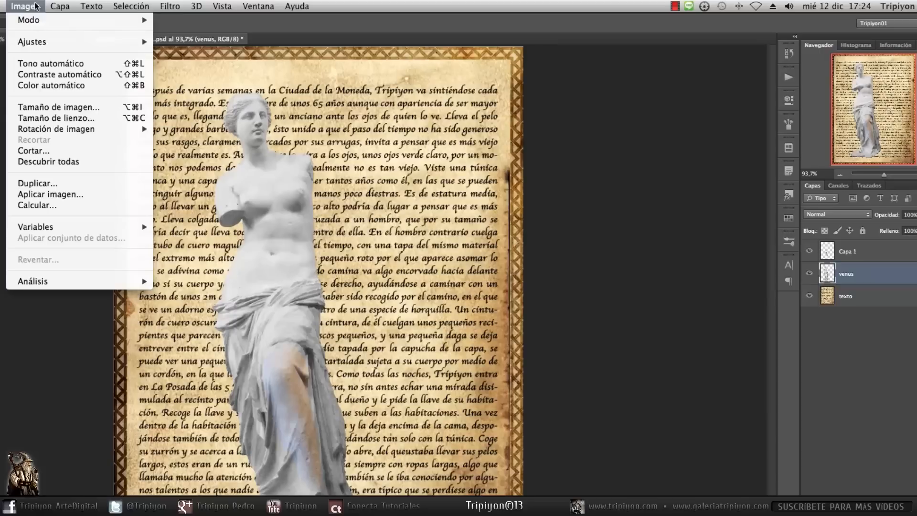
pyautogui.moveTo(43, 43)
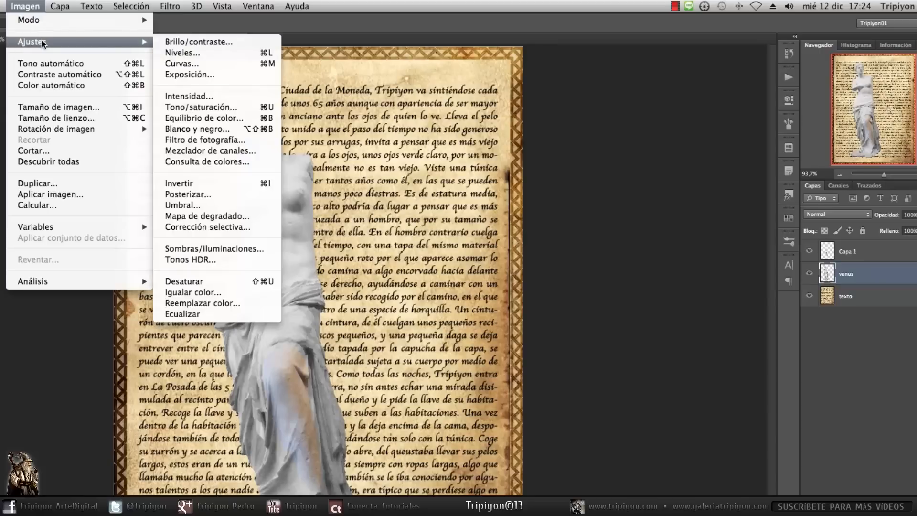
pyautogui.click(201, 283)
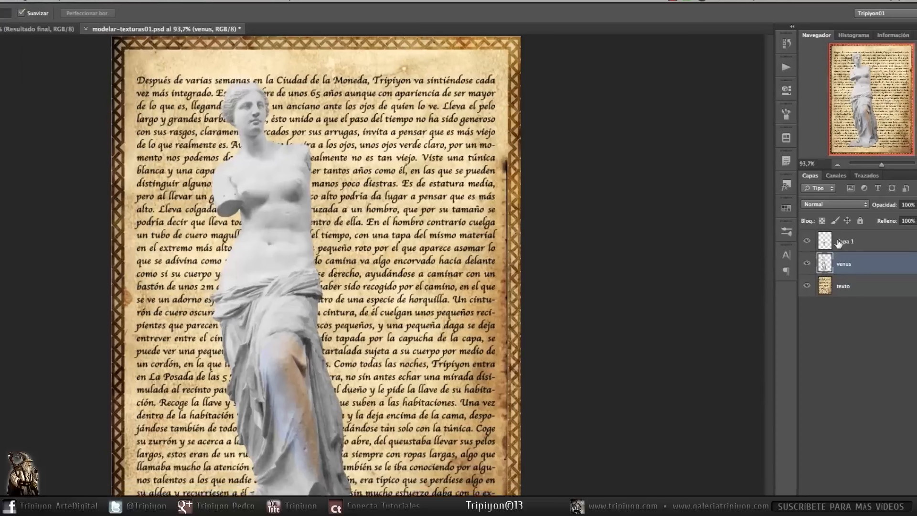
# Hide the cut-out leg layer and rename it rodilla
pyautogui.doubleClick(840, 244)
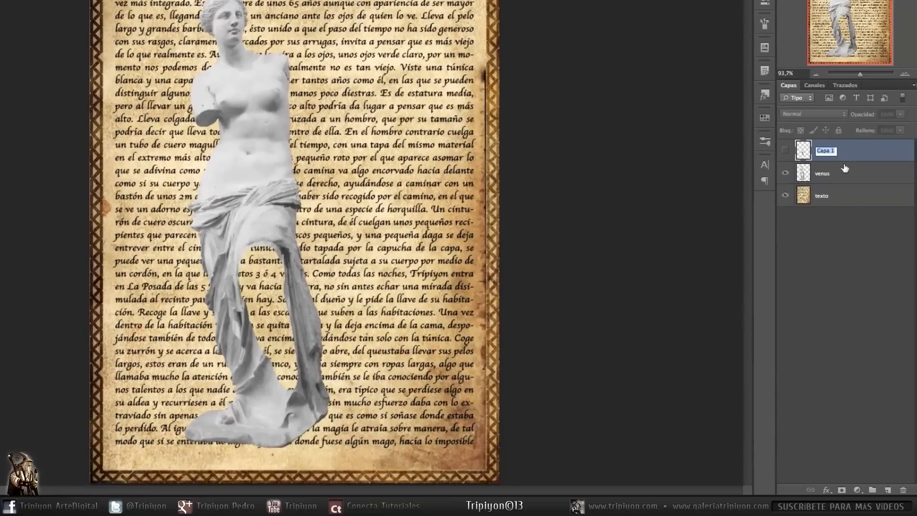
pyautogui.write('re')
pyautogui.write('dilla')
# Set the venus layer's blending mode to Multiplicar
pyautogui.click(879, 181)
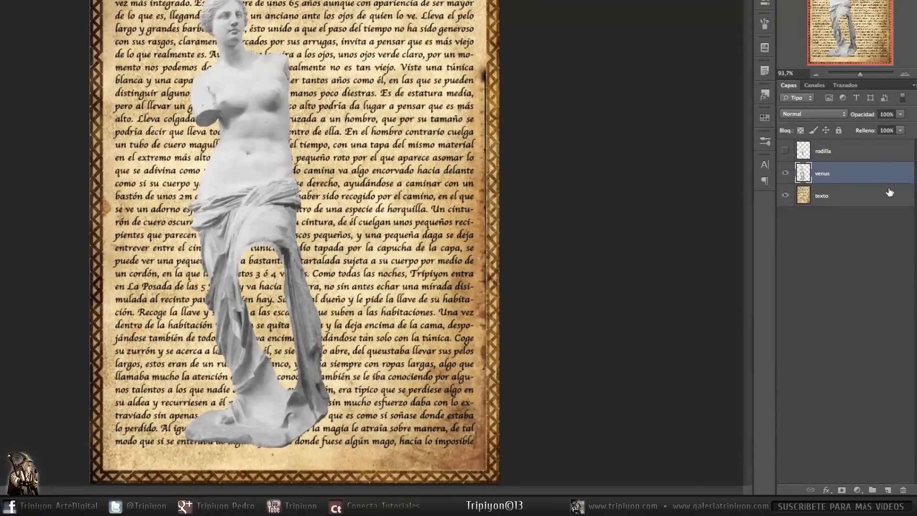
pyautogui.click(823, 113)
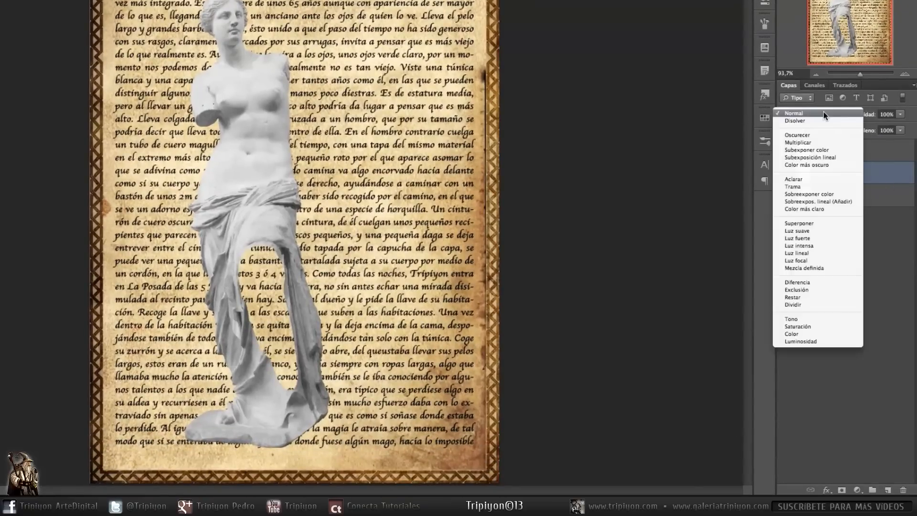
pyautogui.click(810, 142)
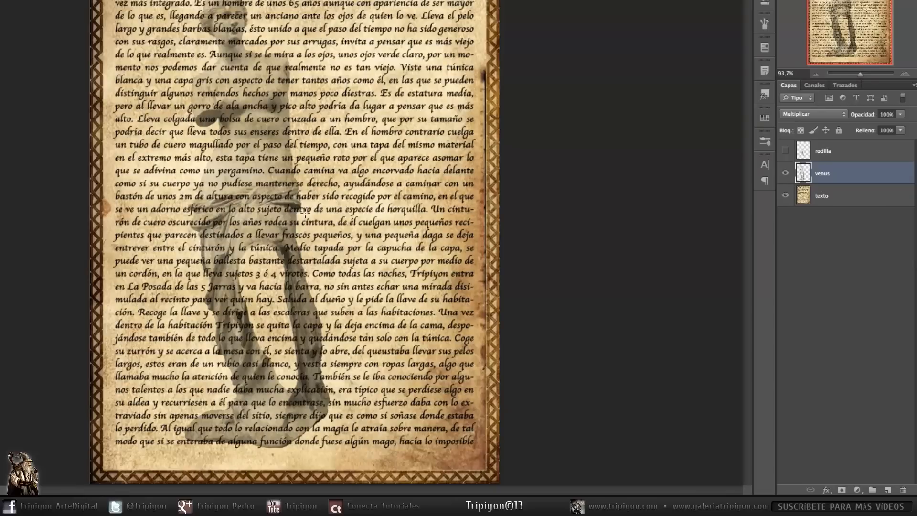
# Duplicate the texto layer and rename the copy texto deformado
pyautogui.click(887, 204)
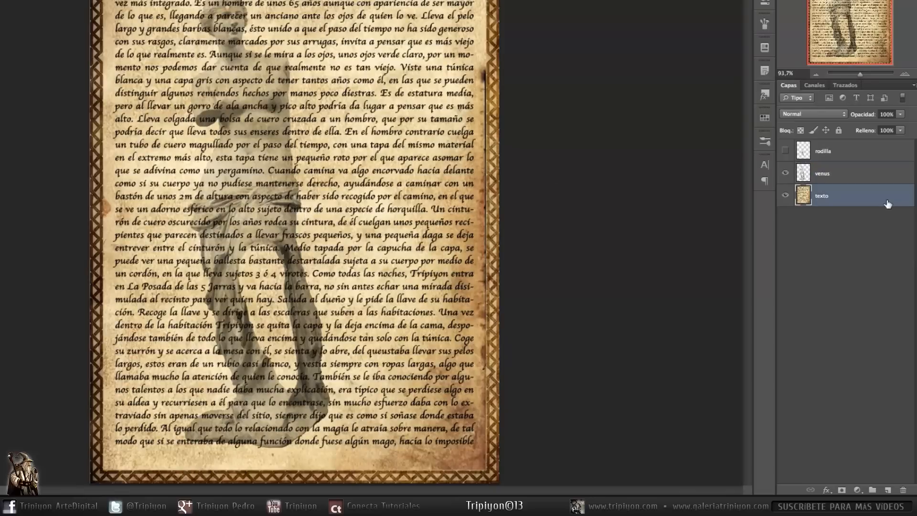
pyautogui.hotkey('ctrl', 'j')
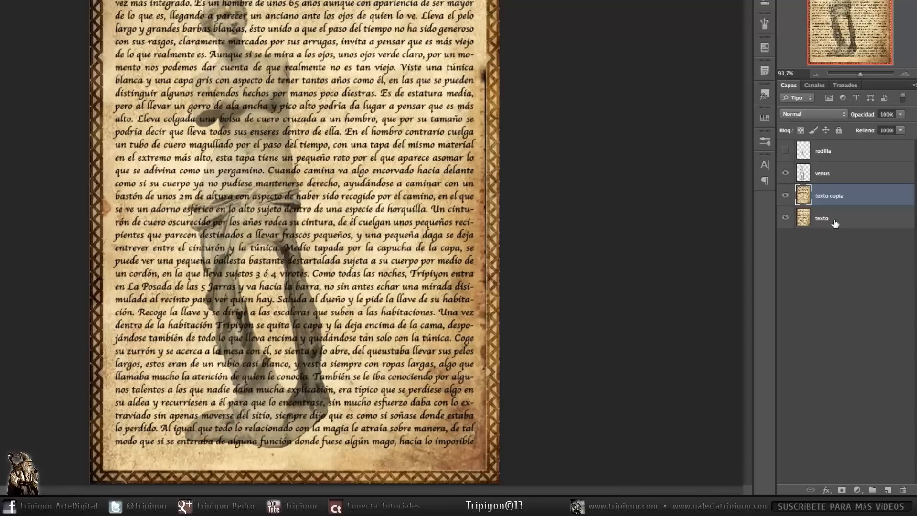
pyautogui.doubleClick(835, 196)
pyautogui.write('texto deformado')
pyautogui.press('Return')
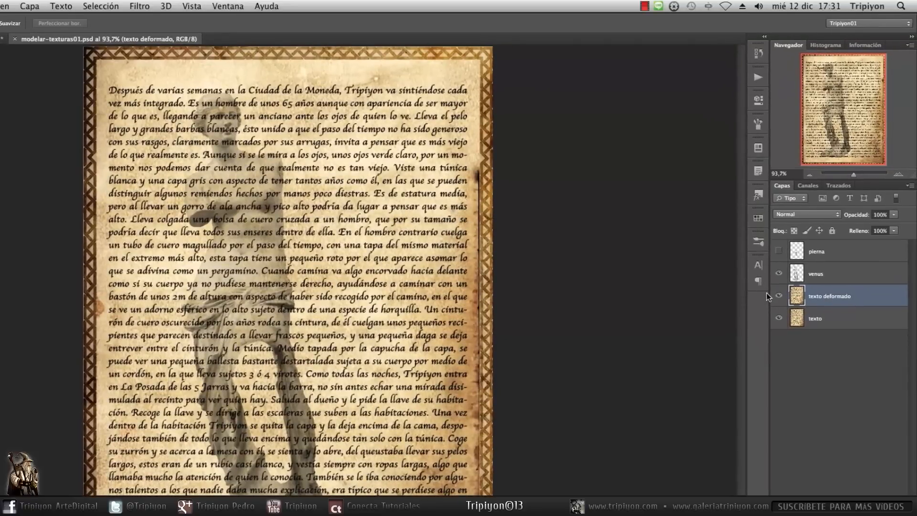
# Open the Licuar filter for the texto deformado layer, working around the statue's head
pyautogui.click(140, 6)
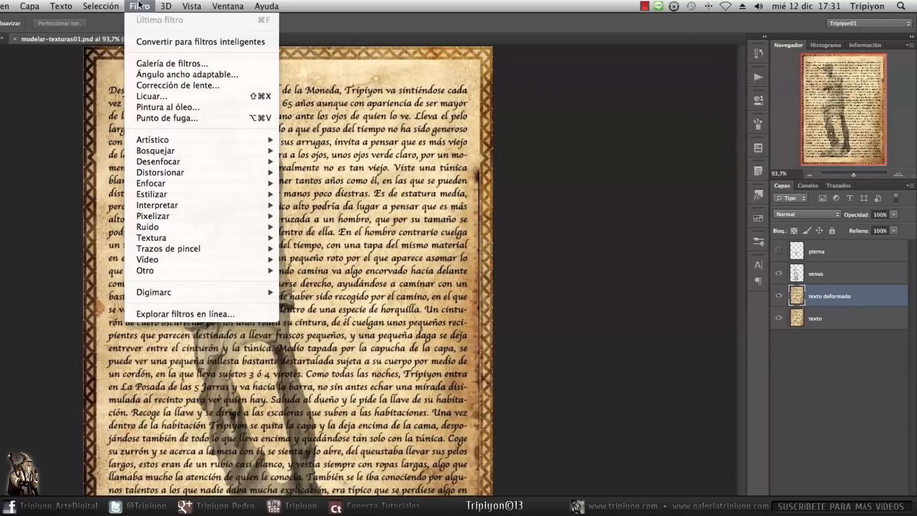
pyautogui.click(160, 94)
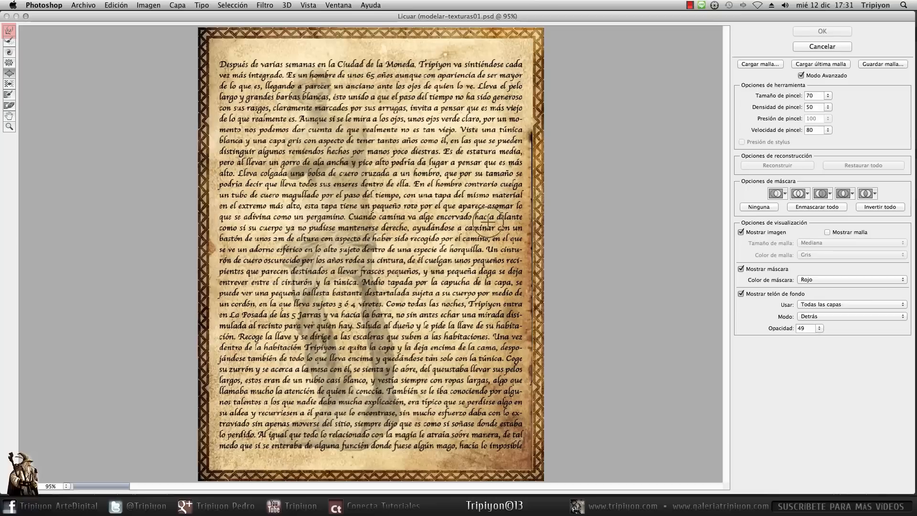
pyautogui.moveTo(262, 71); pyautogui.dragTo(459, 175)
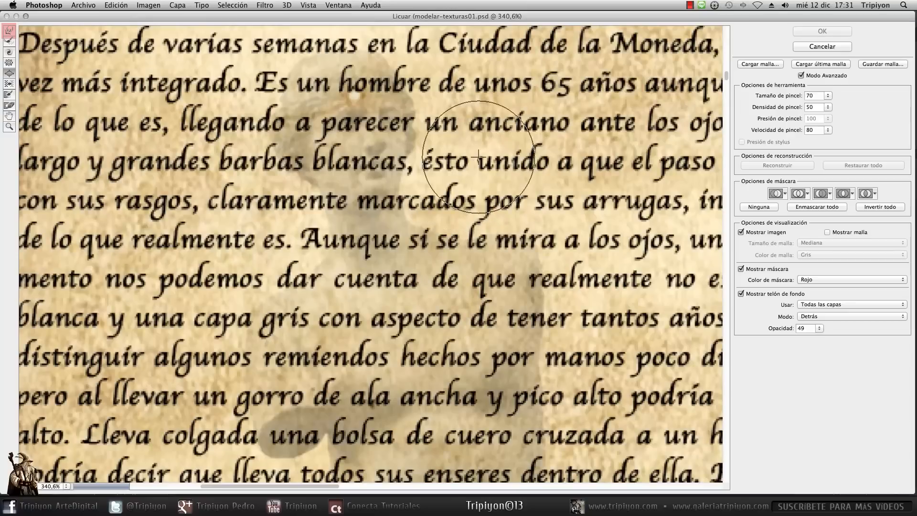
pyautogui.press('space')
pyautogui.moveTo(380, 92); pyautogui.dragTo(474, 197)
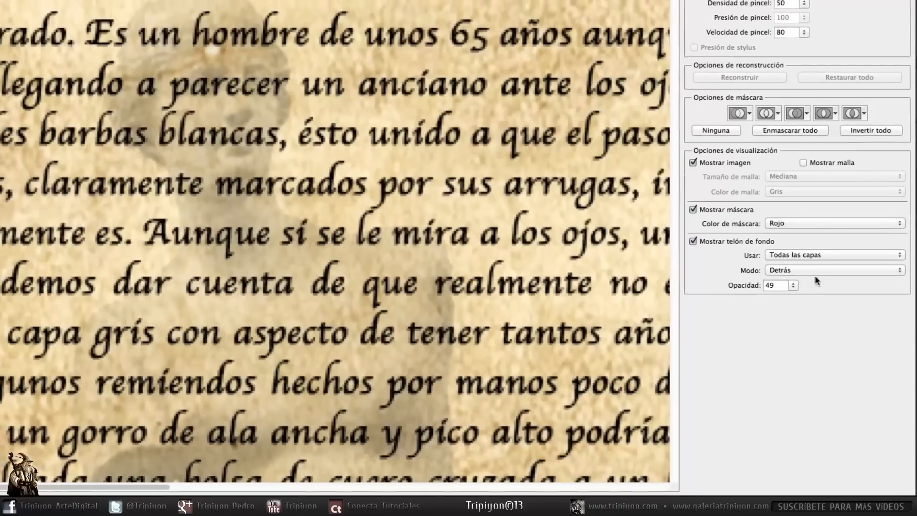
# Try different backdrop opacities in the Licuar filter and set the value to 44
pyautogui.click(790, 283)
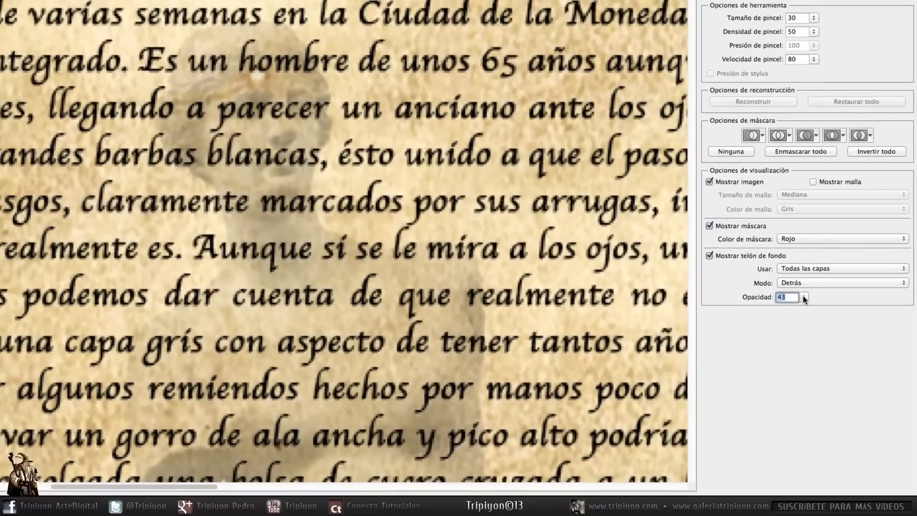
pyautogui.click(803, 296)
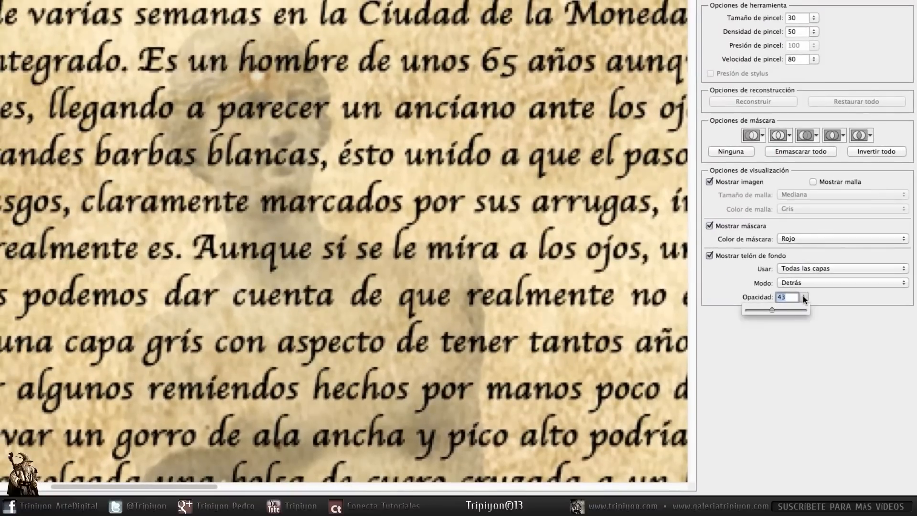
pyautogui.moveTo(772, 310); pyautogui.dragTo(752, 311)
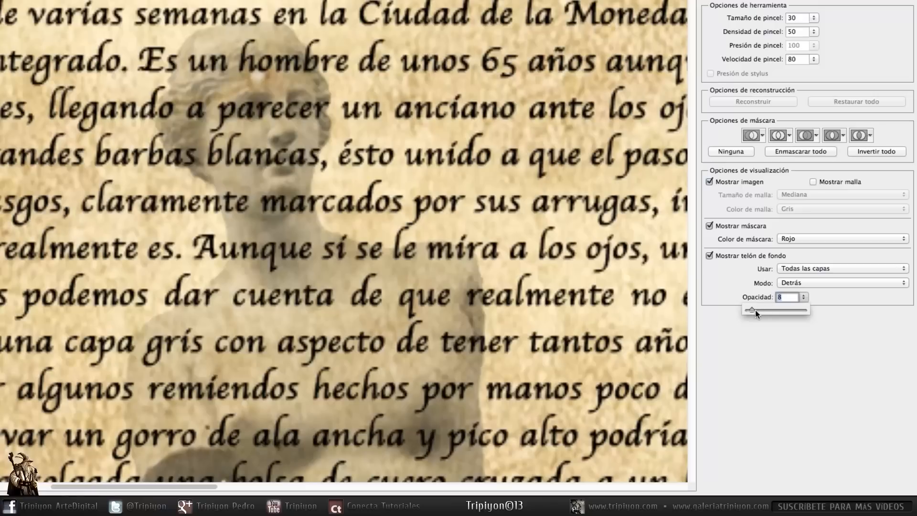
pyautogui.moveTo(749, 310)
pyautogui.mouseDown()
pyautogui.moveTo(784, 311)
pyautogui.moveTo(755, 311)
pyautogui.mouseUp()
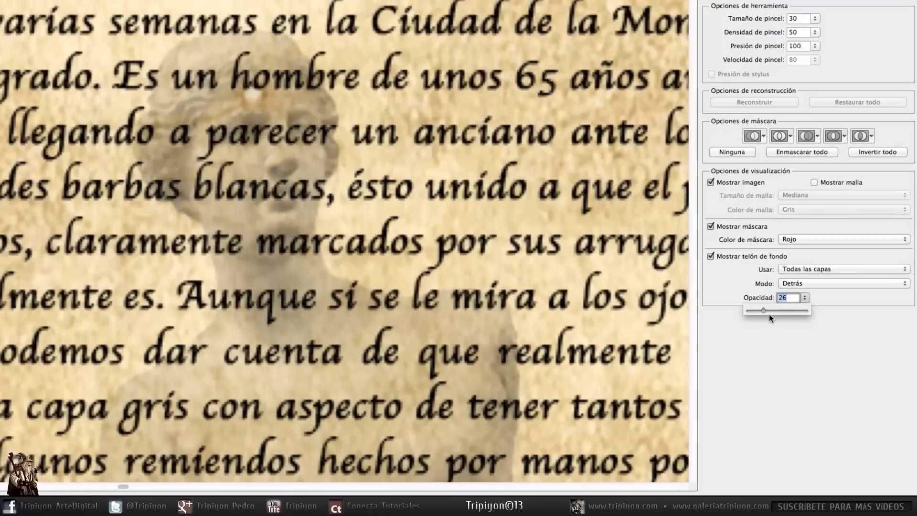
pyautogui.moveTo(764, 310); pyautogui.dragTo(774, 311)
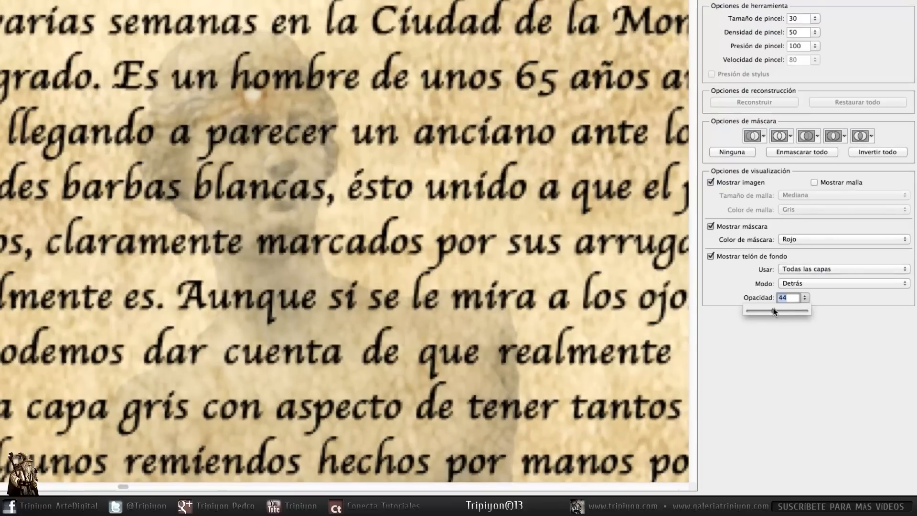
# Warp the second text line, around "Es un hombre de", upward to follow the curve of the statue's head
pyautogui.click(810, 346)
pyautogui.moveTo(143, 93); pyautogui.dragTo(187, 134)
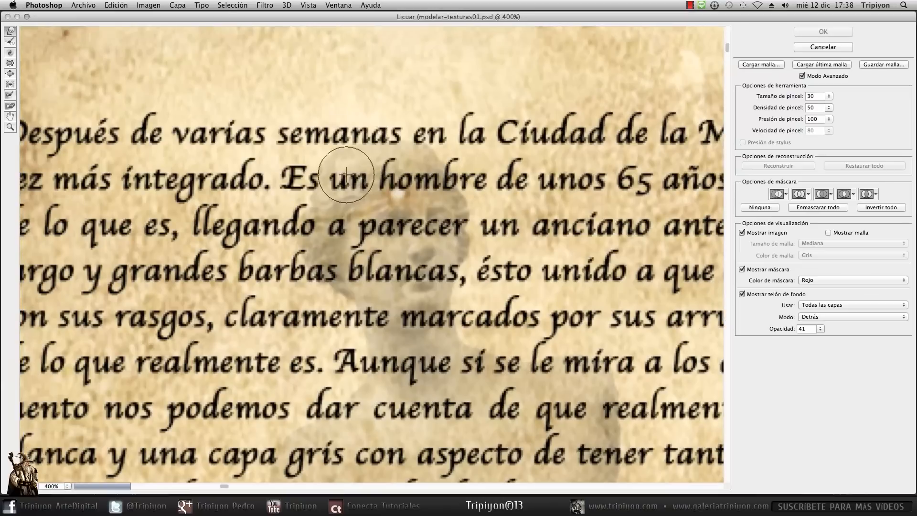
pyautogui.moveTo(313, 184)
pyautogui.mouseDown()
pyautogui.moveTo(353, 178)
pyautogui.moveTo(357, 163)
pyautogui.moveTo(334, 176)
pyautogui.moveTo(356, 175)
pyautogui.moveTo(358, 167)
pyautogui.moveTo(422, 181)
pyautogui.moveTo(426, 169)
pyautogui.moveTo(442, 186)
pyautogui.moveTo(518, 183)
pyautogui.moveTo(301, 178)
pyautogui.moveTo(291, 188)
pyautogui.moveTo(306, 185)
pyautogui.moveTo(250, 179)
pyautogui.moveTo(279, 171)
pyautogui.moveTo(311, 182)
pyautogui.mouseUp()
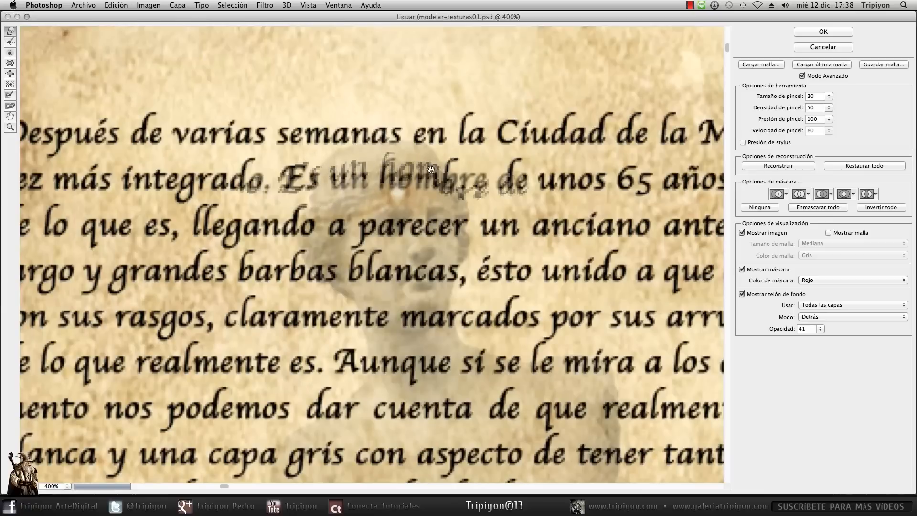
# Try a stronger backdrop opacity of 74 in the Licuar filter and set the value to 40
pyautogui.click(820, 329)
pyautogui.moveTo(794, 336); pyautogui.dragTo(813, 339)
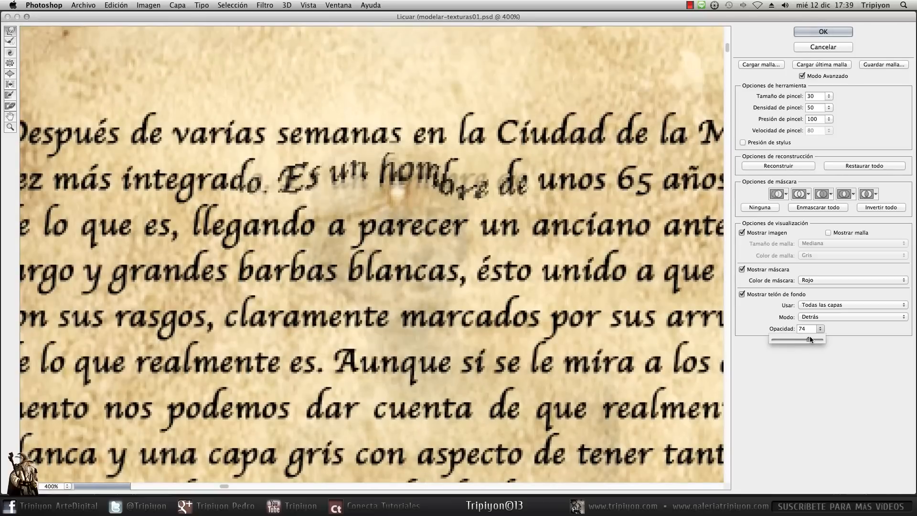
pyautogui.moveTo(810, 340); pyautogui.dragTo(795, 339)
# Warp the text lines crossing the statue's face and neck to follow their contours
pyautogui.moveTo(429, 284); pyautogui.dragTo(398, 231)
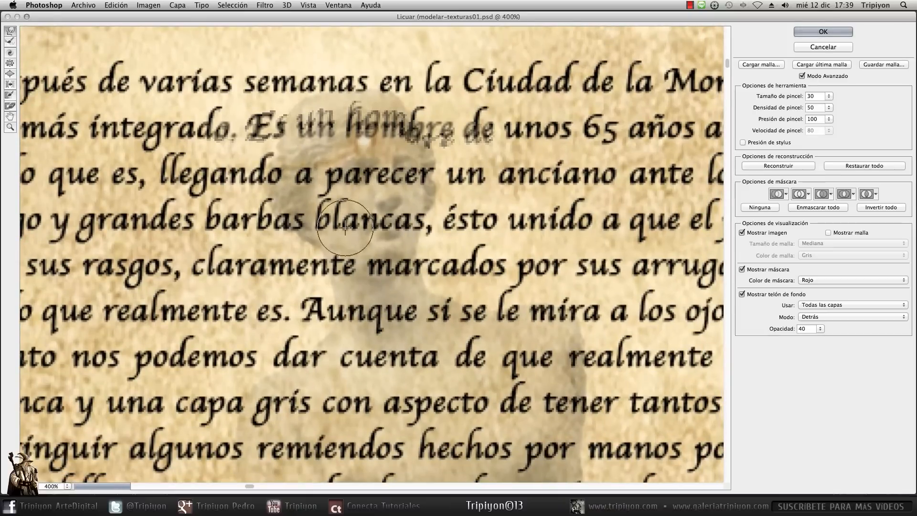
pyautogui.moveTo(317, 168)
pyautogui.mouseDown()
pyautogui.moveTo(342, 181)
pyautogui.moveTo(367, 166)
pyautogui.moveTo(461, 173)
pyautogui.mouseUp()
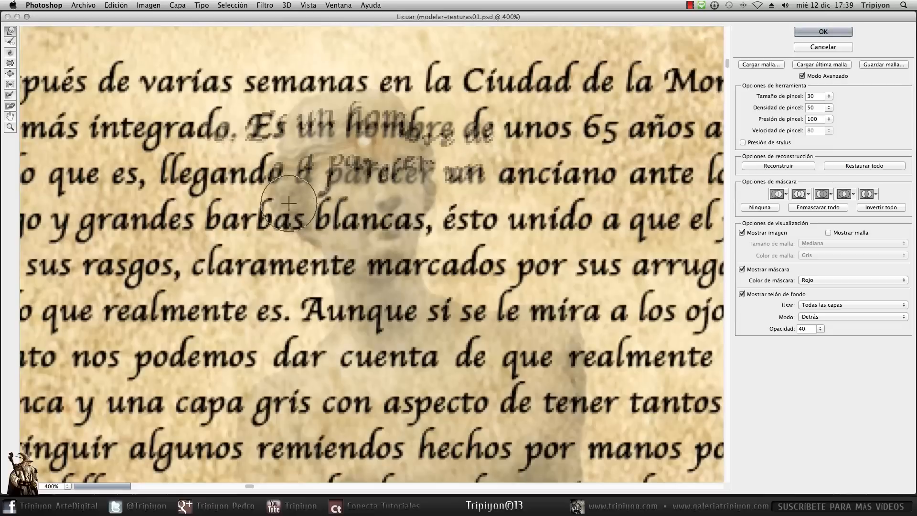
pyautogui.moveTo(250, 176)
pyautogui.mouseDown()
pyautogui.moveTo(290, 224)
pyautogui.moveTo(516, 220)
pyautogui.mouseUp()
pyautogui.moveTo(252, 261); pyautogui.dragTo(466, 265)
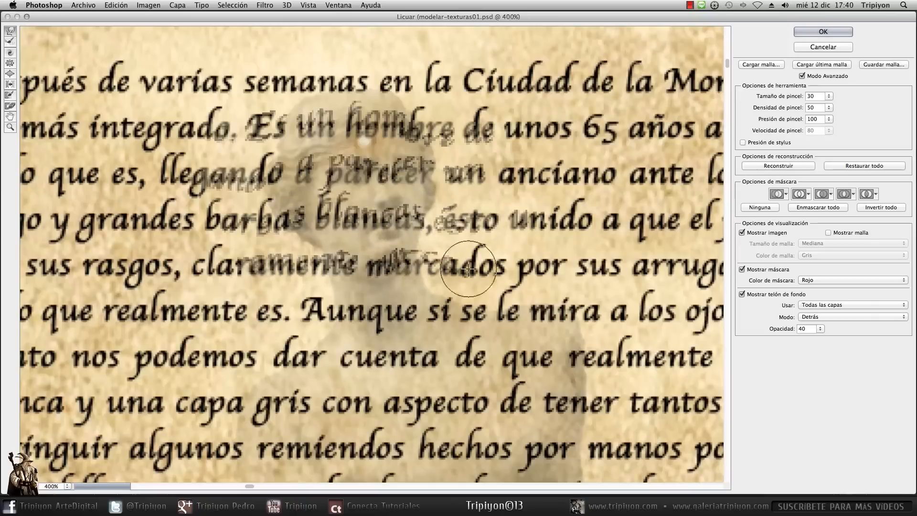
# Warp the text lines over the statue's shoulders, chest and arm to follow the body's volume
pyautogui.scroll(-3, 368, 229)
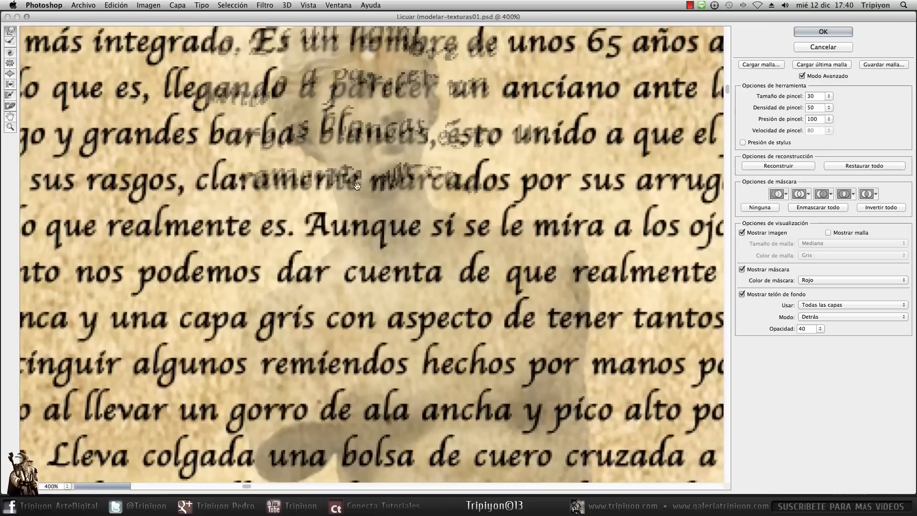
pyautogui.moveTo(330, 196)
pyautogui.mouseDown()
pyautogui.moveTo(313, 217)
pyautogui.moveTo(382, 227)
pyautogui.moveTo(435, 214)
pyautogui.moveTo(481, 227)
pyautogui.moveTo(475, 216)
pyautogui.moveTo(564, 213)
pyautogui.mouseUp()
pyautogui.moveTo(260, 276); pyautogui.dragTo(683, 262)
pyautogui.moveTo(669, 287); pyautogui.dragTo(638, 241)
pyautogui.moveTo(631, 269); pyautogui.dragTo(454, 270)
pyautogui.moveTo(454, 270); pyautogui.dragTo(541, 254)
pyautogui.moveTo(406, 259); pyautogui.dragTo(495, 273)
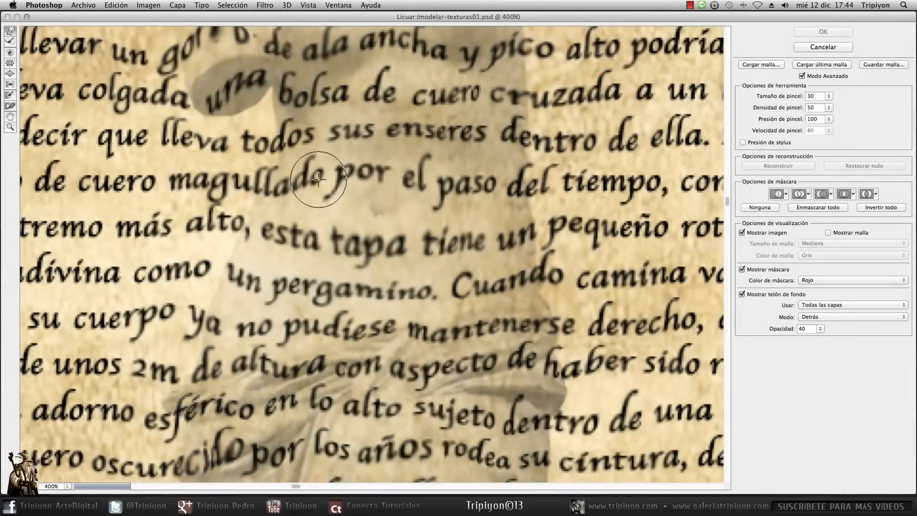
# Warp the text lines over the statue's waist, draped cloth and legs to follow their shape
pyautogui.moveTo(320, 180); pyautogui.dragTo(308, 165)
pyautogui.moveTo(423, 165); pyautogui.dragTo(426, 177)
pyautogui.moveTo(375, 247); pyautogui.dragTo(405, 141)
pyautogui.moveTo(424, 460)
pyautogui.mouseDown()
pyautogui.moveTo(388, 300)
pyautogui.moveTo(386, 196)
pyautogui.moveTo(373, 183)
pyautogui.mouseUp()
pyautogui.moveTo(285, 333); pyautogui.dragTo(283, 248)
pyautogui.moveTo(224, 237)
pyautogui.mouseDown()
pyautogui.moveTo(245, 242)
pyautogui.moveTo(270, 221)
pyautogui.moveTo(294, 244)
pyautogui.moveTo(311, 230)
pyautogui.moveTo(343, 294)
pyautogui.moveTo(372, 282)
pyautogui.moveTo(333, 282)
pyautogui.moveTo(292, 255)
pyautogui.moveTo(298, 272)
pyautogui.moveTo(252, 286)
pyautogui.moveTo(225, 268)
pyautogui.mouseUp()
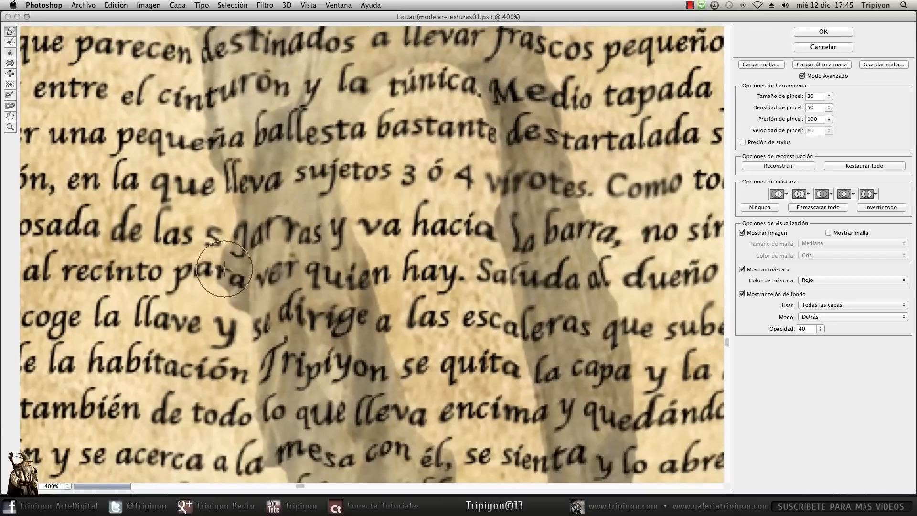
pyautogui.moveTo(496, 379)
pyautogui.mouseDown()
pyautogui.moveTo(371, 119)
pyautogui.moveTo(402, 242)
pyautogui.mouseUp()
# Try inflating the text over the statue's chest with the Bloat tool at brush size 110, and undo it
pyautogui.scroll(15, 402, 242)
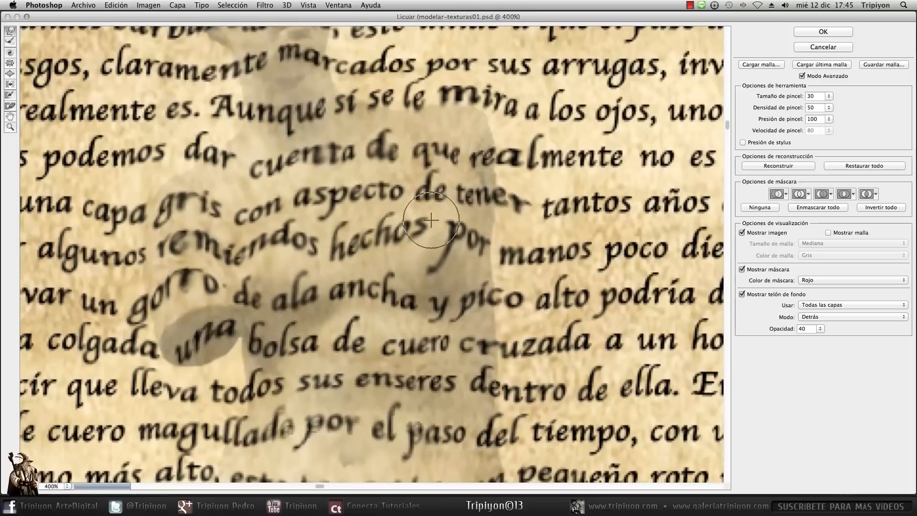
pyautogui.press('b')
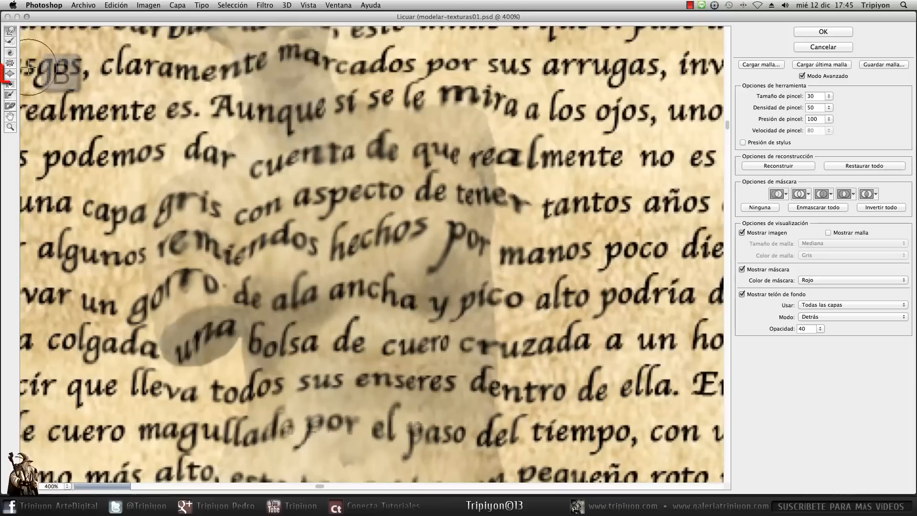
pyautogui.click(9, 74)
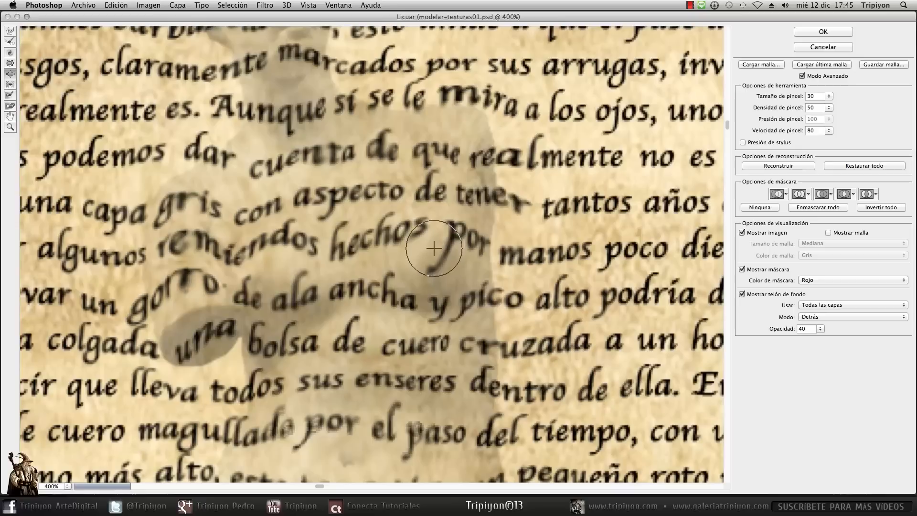
pyautogui.click(815, 98)
pyautogui.write('110')
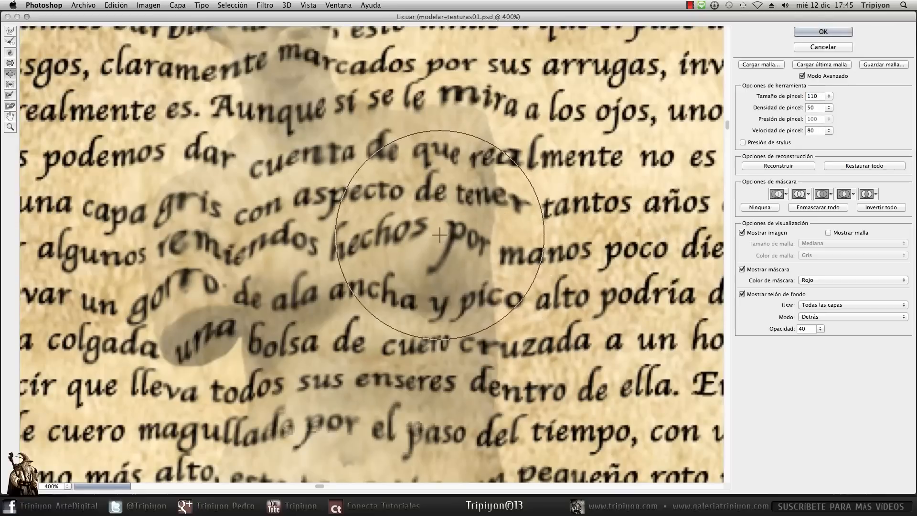
pyautogui.moveTo(440, 260)
pyautogui.mouseDown()
pyautogui.moveTo(431, 288)
pyautogui.moveTo(459, 258)
pyautogui.mouseUp()
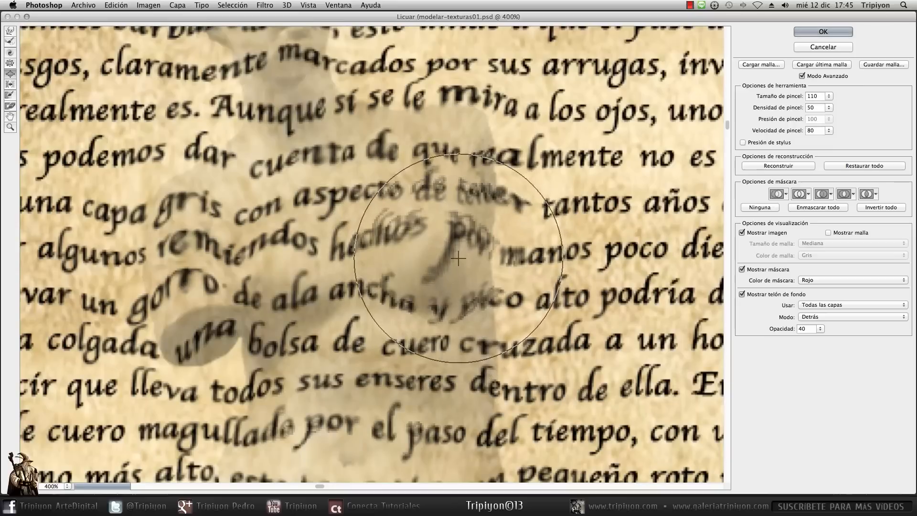
pyautogui.press('super+z')
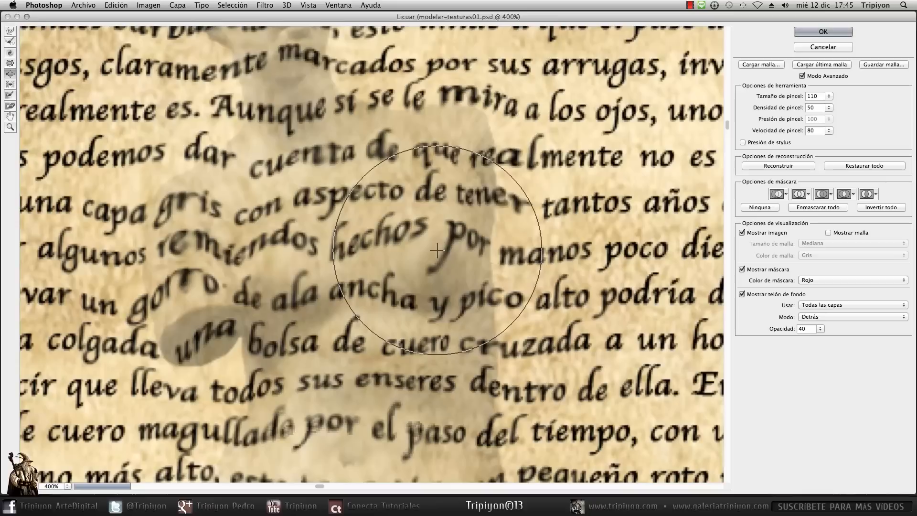
# Shrink the text over the statue's chest and torso using the Pucker tool with a brush size of 70
pyautogui.press('s')
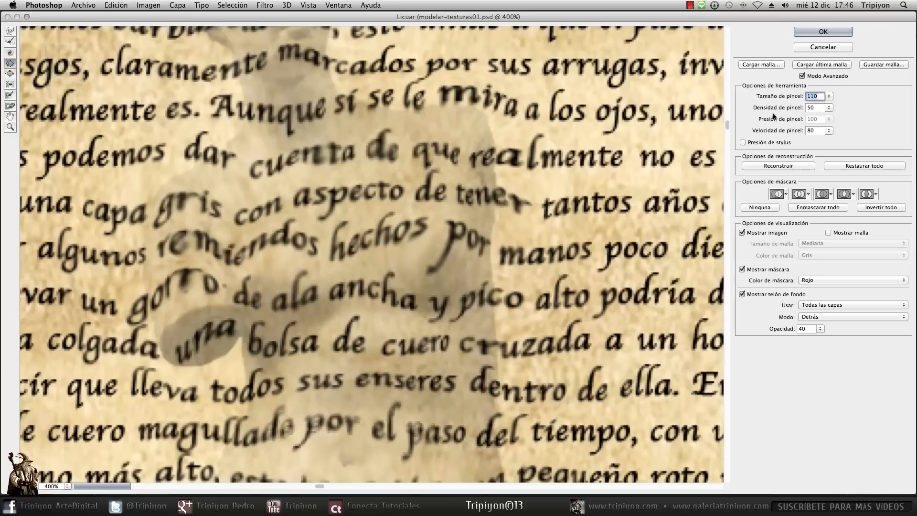
pyautogui.write('70')
pyautogui.moveTo(480, 153)
pyautogui.mouseDown()
pyautogui.moveTo(475, 168)
pyautogui.moveTo(405, 217)
pyautogui.mouseUp()
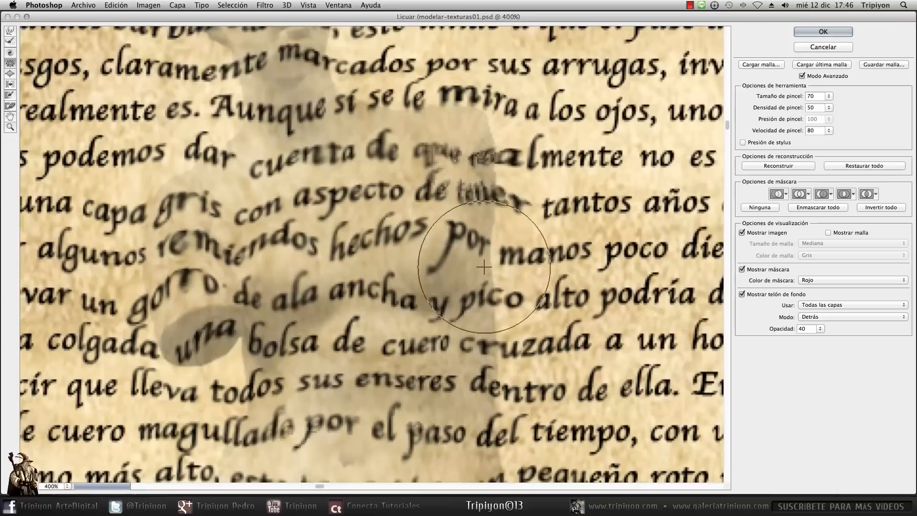
pyautogui.scroll(-5, 461, 273)
pyautogui.moveTo(461, 235); pyautogui.dragTo(427, 302)
pyautogui.moveTo(483, 318); pyautogui.dragTo(467, 216)
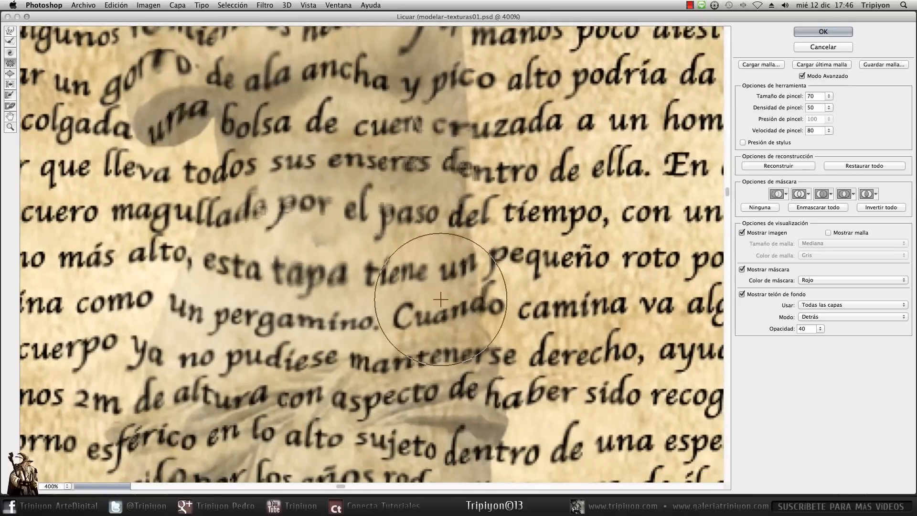
pyautogui.moveTo(294, 231); pyautogui.dragTo(390, 247)
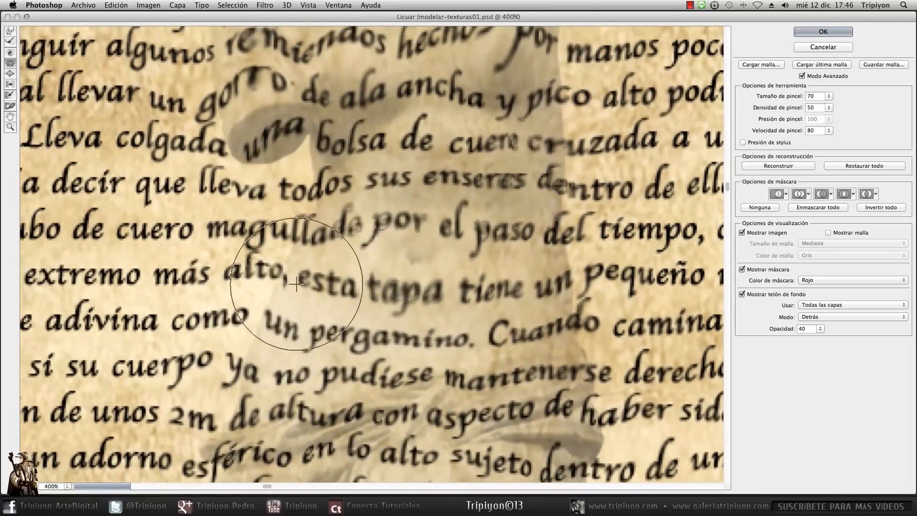
# Check the whole page fitted in view and apply the Licuar deformation to the texto deformado layer
pyautogui.scroll(-5, 330, 207)
pyautogui.click(67, 486)
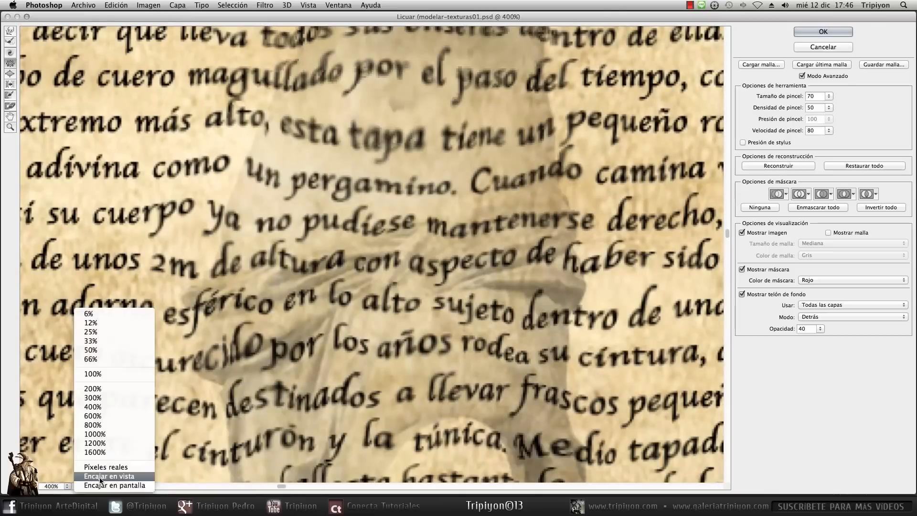
pyautogui.click(90, 477)
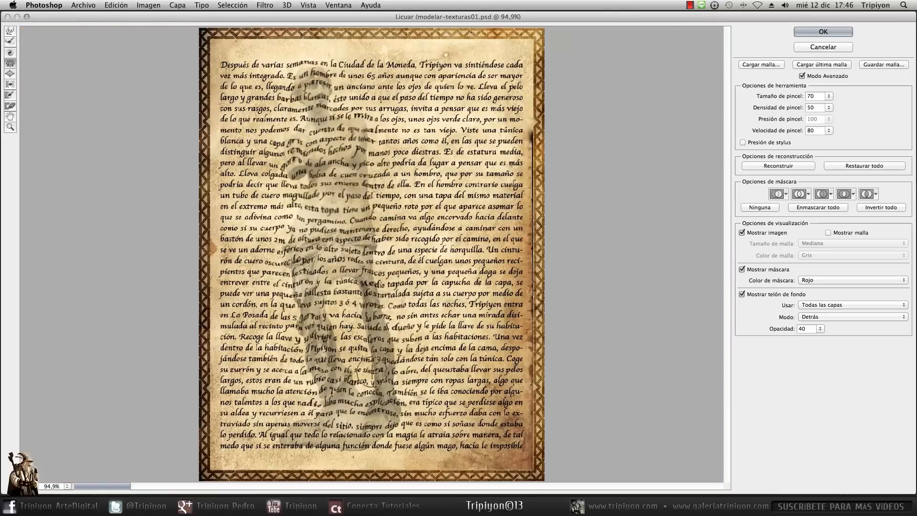
pyautogui.click(823, 31)
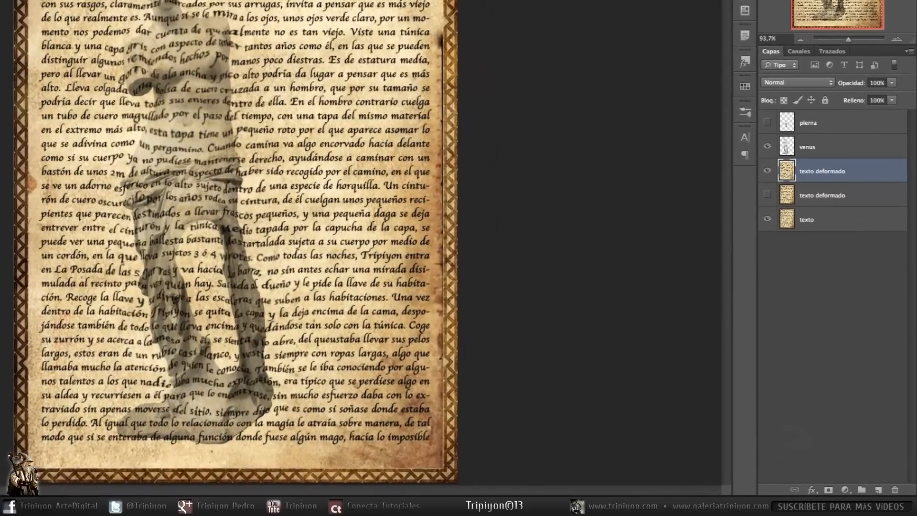
# Create a new empty layer named volumen directly above the venus layer
pyautogui.click(833, 149)
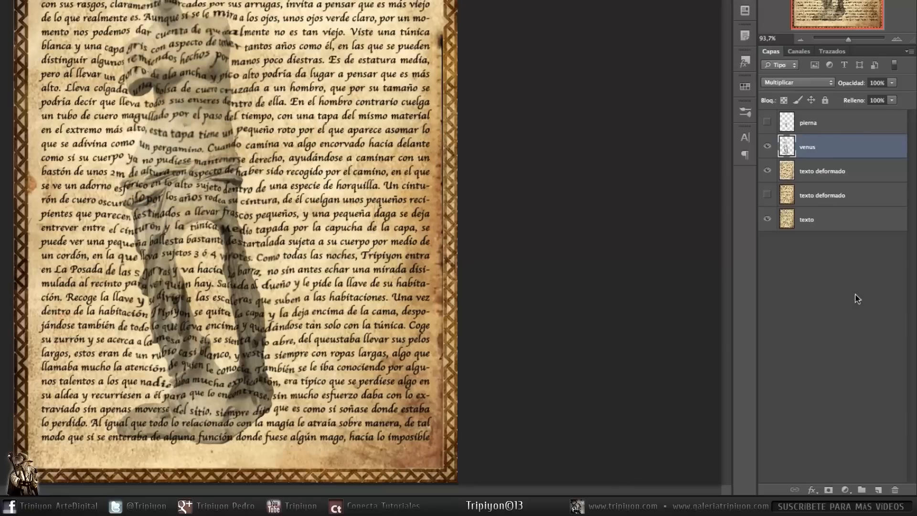
pyautogui.click(879, 489)
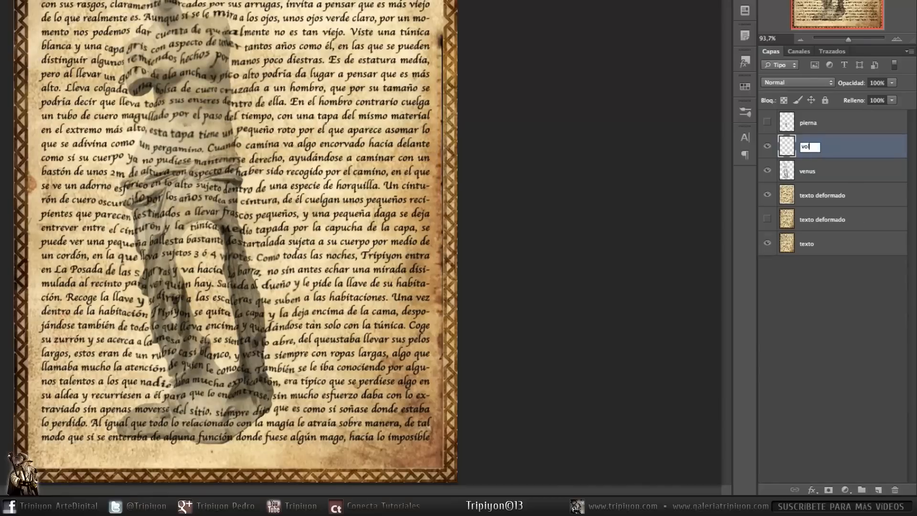
pyautogui.press('Return')
# Add a Niveles adjustment layer above the venus layer and clip it so it affects only that layer
pyautogui.click(829, 175)
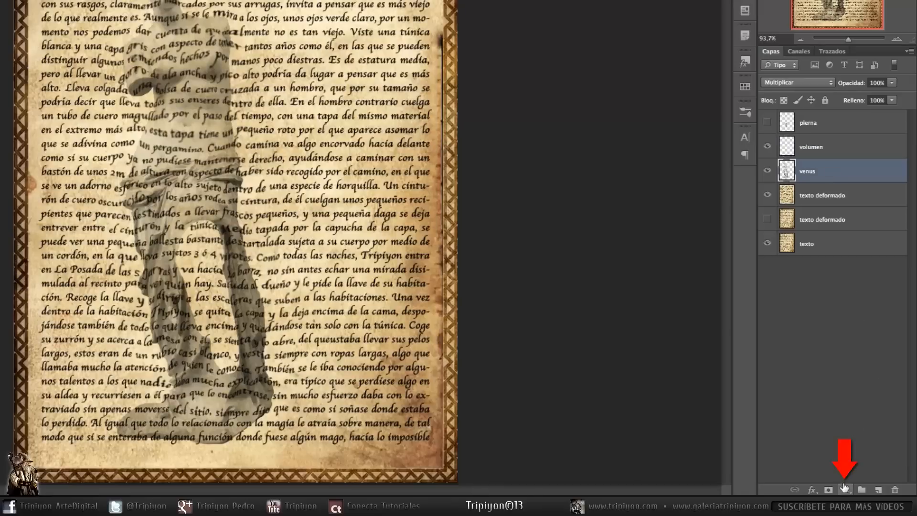
pyautogui.click(845, 490)
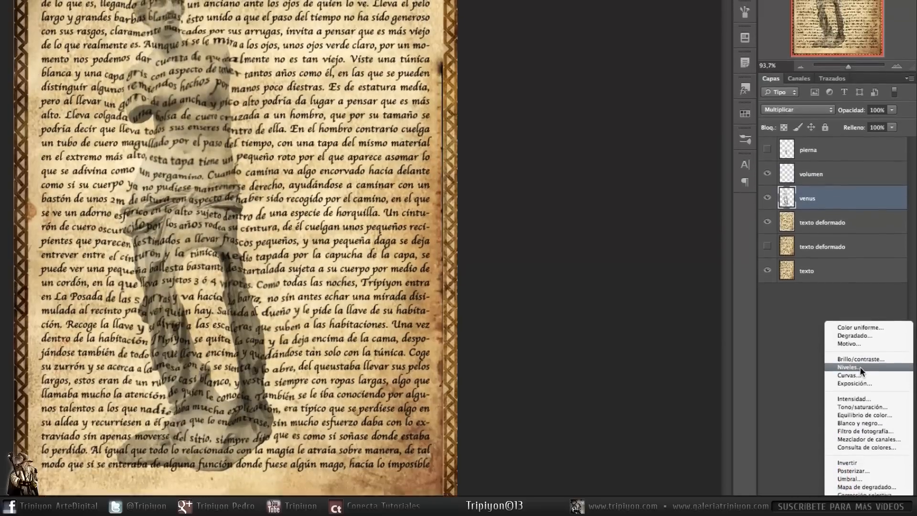
pyautogui.click(860, 366)
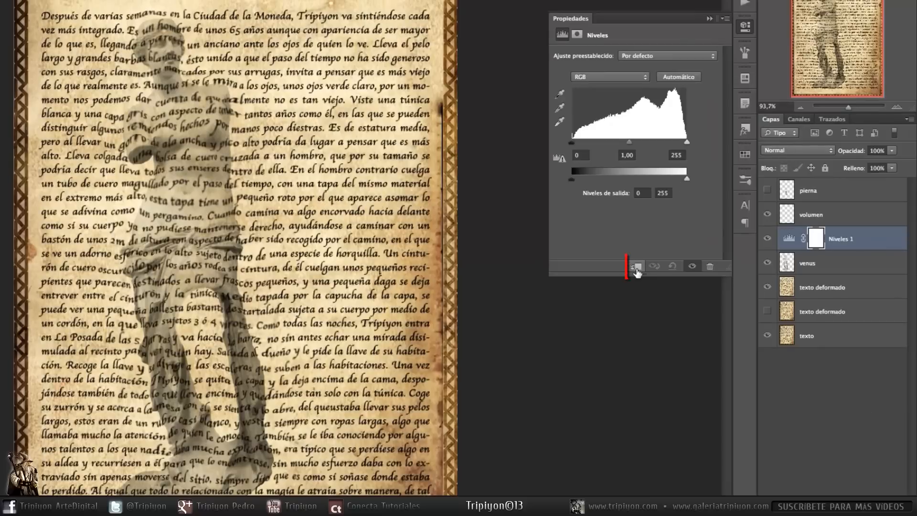
pyautogui.click(637, 267)
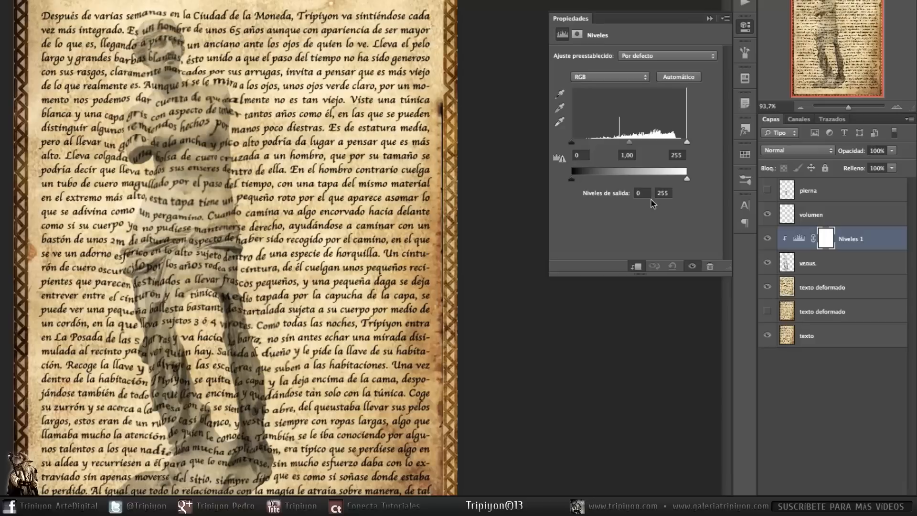
# Lighten the statue by setting the Niveles midtone to 1,48 and the white input level to 234
pyautogui.moveTo(629, 142); pyautogui.dragTo(615, 148)
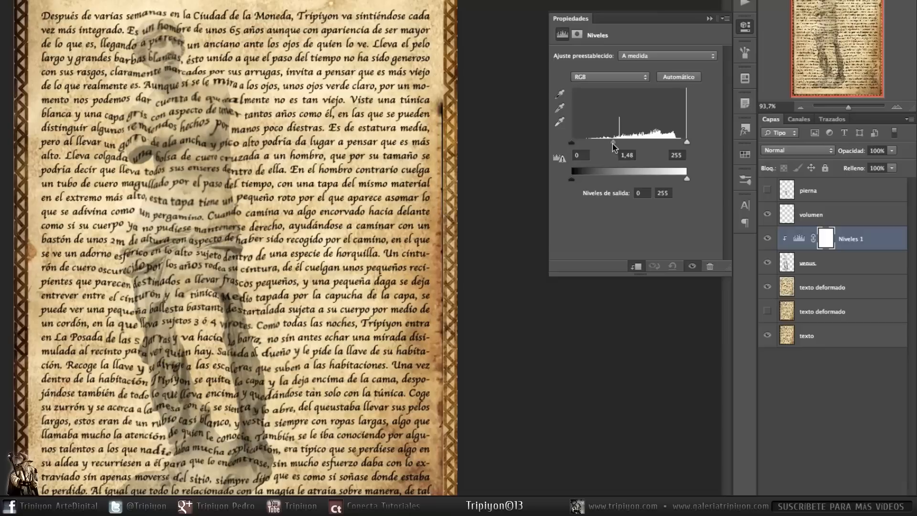
pyautogui.moveTo(687, 143); pyautogui.dragTo(678, 144)
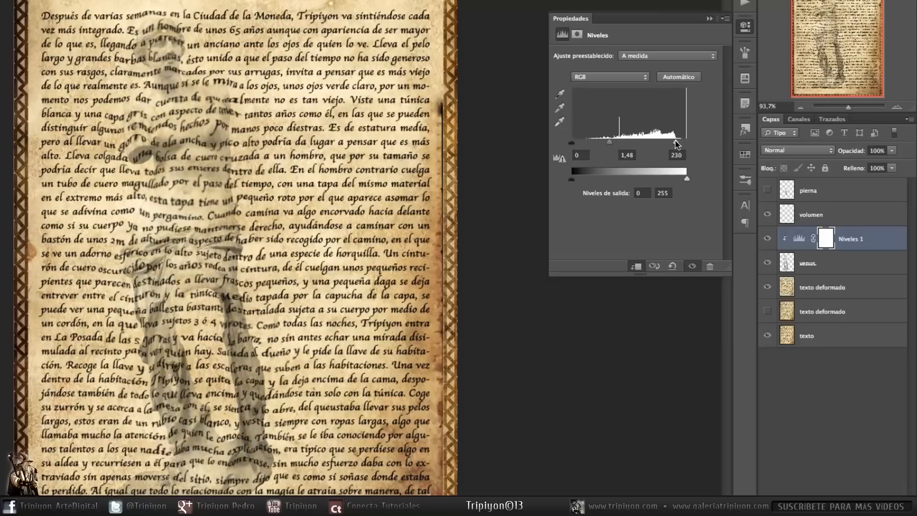
pyautogui.scroll(10, 188, 202)
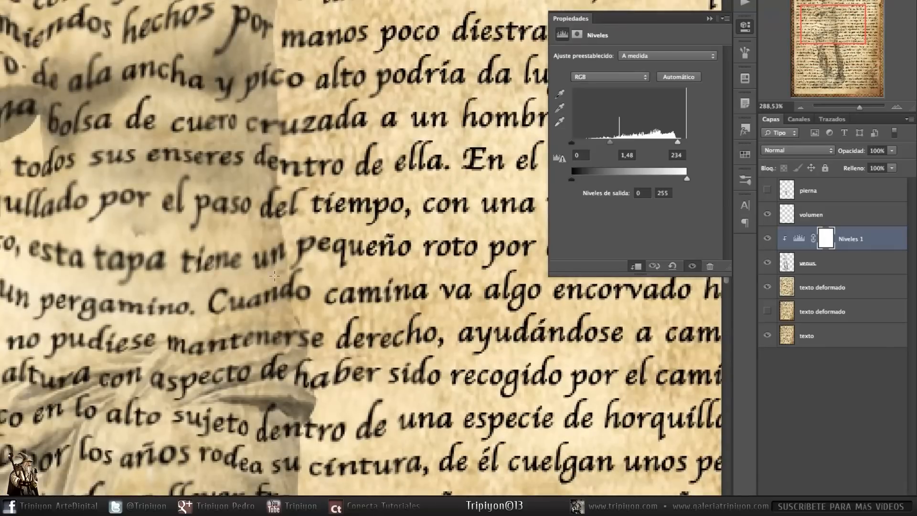
pyautogui.moveTo(256, 333); pyautogui.dragTo(236, 272)
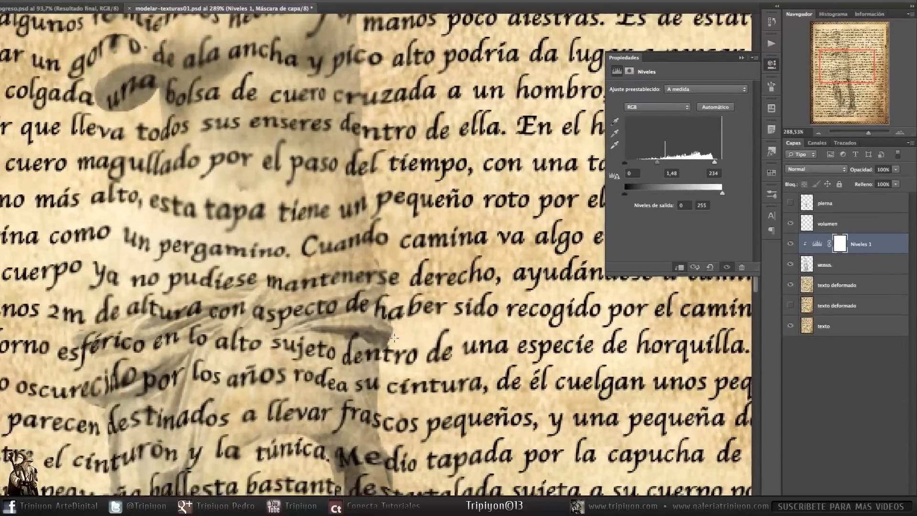
pyautogui.click(745, 27)
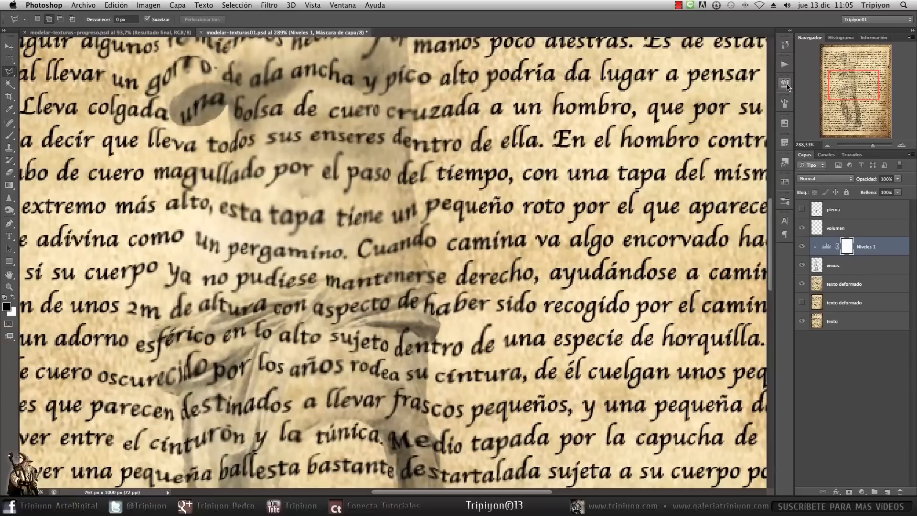
# Activate the volumen layer and set up the Brush with 10% opacity and a soft round tip at 0% hardness
pyautogui.click(851, 229)
pyautogui.press('b')
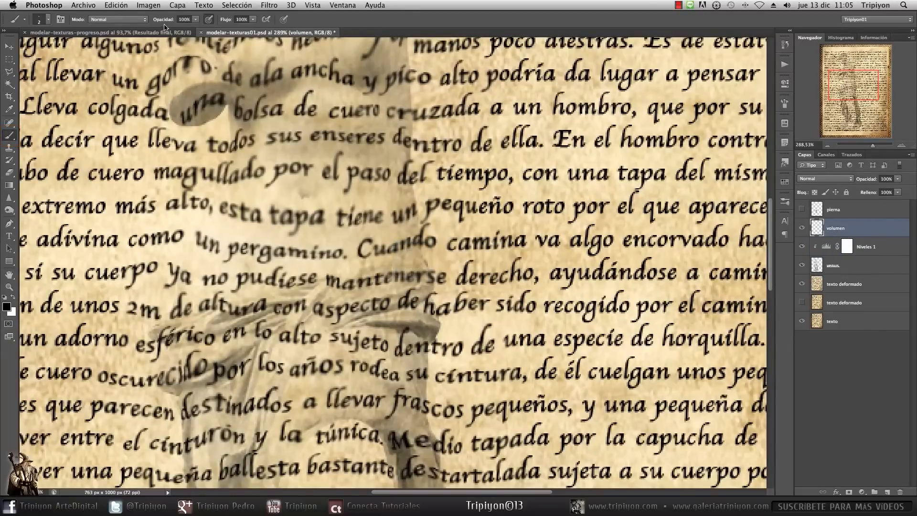
pyautogui.press('1')
pyautogui.rightClick(434, 281)
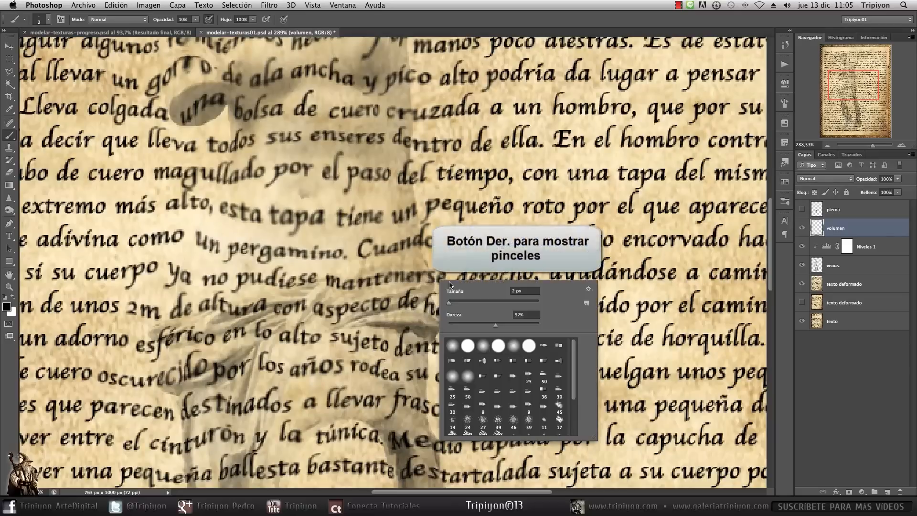
pyautogui.click(513, 347)
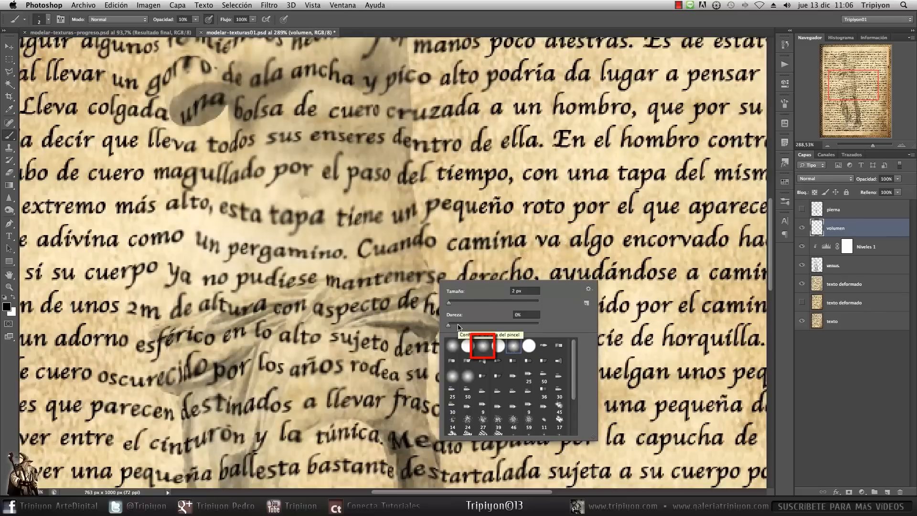
pyautogui.click(446, 21)
# Enlarge the brush to 30 px and pick a dark brown swatch as the foreground colour
pyautogui.press('d')
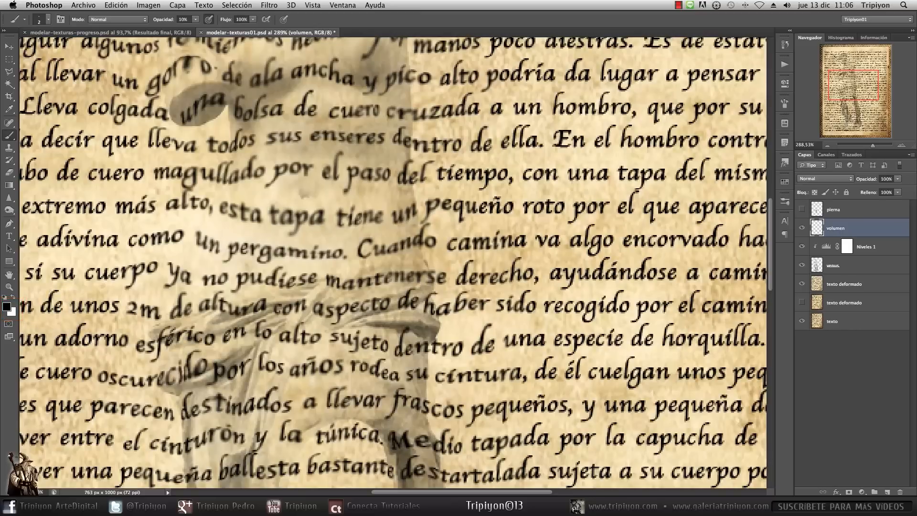
pyautogui.press('x')
pyautogui.press(']')
pyautogui.press(']')
pyautogui.press(']')
pyautogui.press(']')
pyautogui.press(']')
pyautogui.press(']')
pyautogui.press(']')
pyautogui.press(']')
pyautogui.press(']')
pyautogui.press(']')
pyautogui.press(']')
pyautogui.press('[')
pyautogui.click(784, 185)
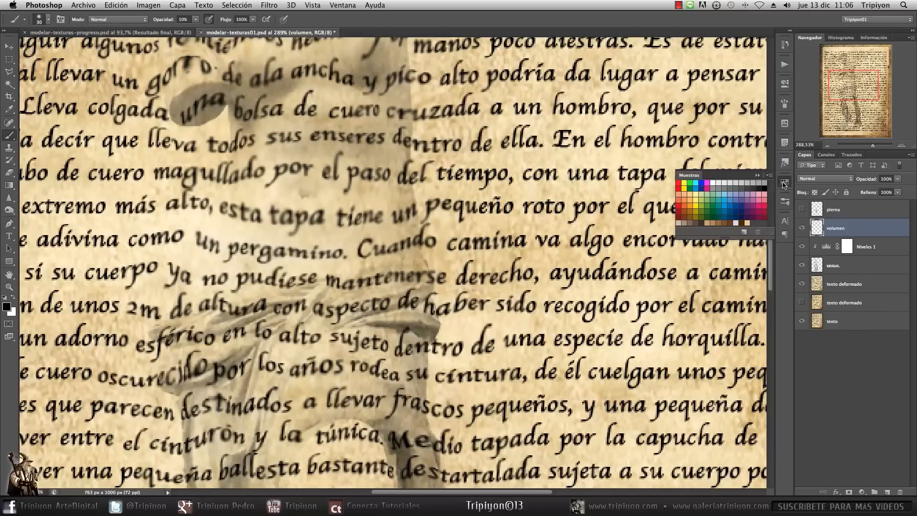
pyautogui.click(741, 222)
pyautogui.click(6, 306)
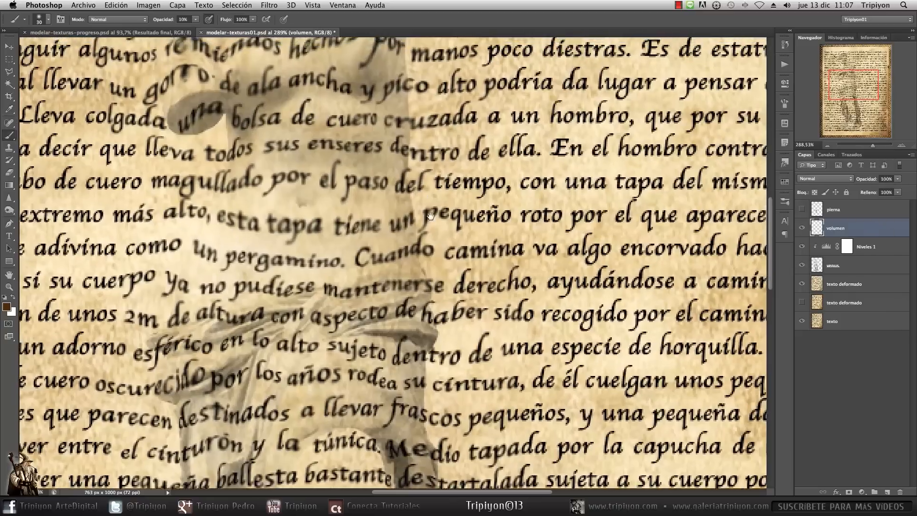
# Paint a soft brown shadow down the shaded side of the torso and compare it with the venus layer hidden and shown
pyautogui.moveTo(454, 85); pyautogui.dragTo(424, 236)
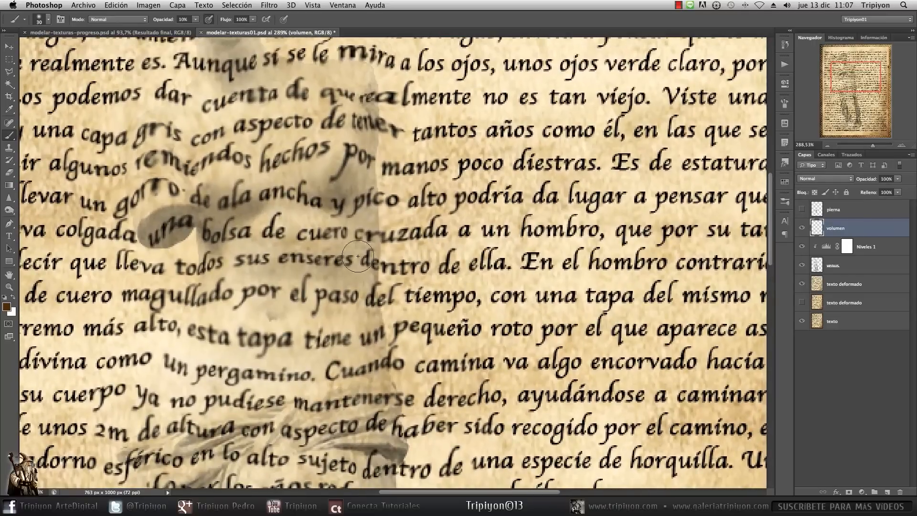
pyautogui.moveTo(361, 249); pyautogui.dragTo(374, 339)
pyautogui.moveTo(368, 225)
pyautogui.mouseDown()
pyautogui.moveTo(363, 331)
pyautogui.moveTo(372, 329)
pyautogui.moveTo(355, 276)
pyautogui.moveTo(362, 263)
pyautogui.moveTo(333, 320)
pyautogui.mouseUp()
pyautogui.moveTo(327, 287)
pyautogui.mouseDown()
pyautogui.moveTo(329, 310)
pyautogui.moveTo(334, 268)
pyautogui.moveTo(329, 287)
pyautogui.moveTo(343, 264)
pyautogui.moveTo(315, 274)
pyautogui.mouseUp()
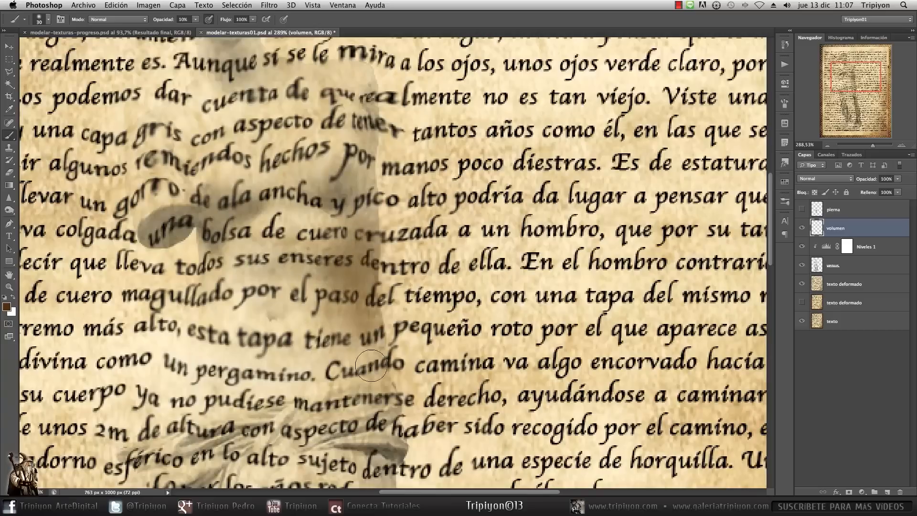
pyautogui.click(802, 265)
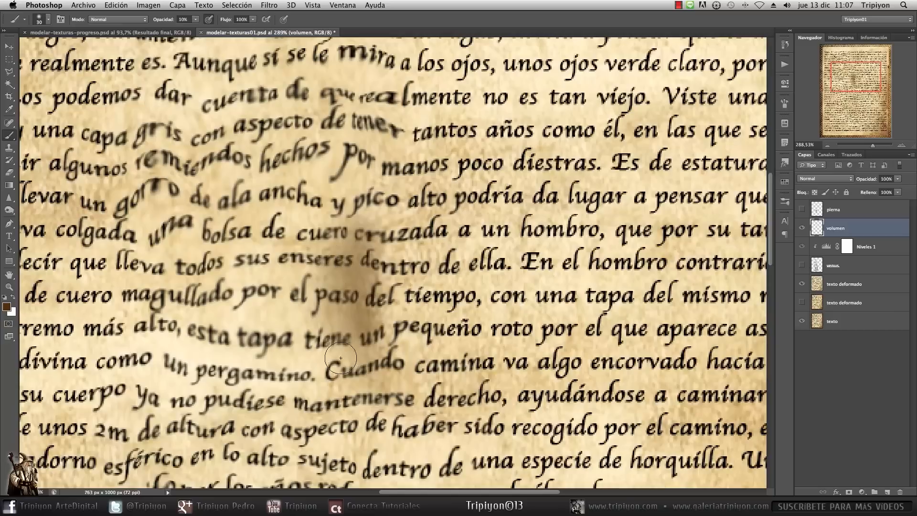
pyautogui.click(802, 265)
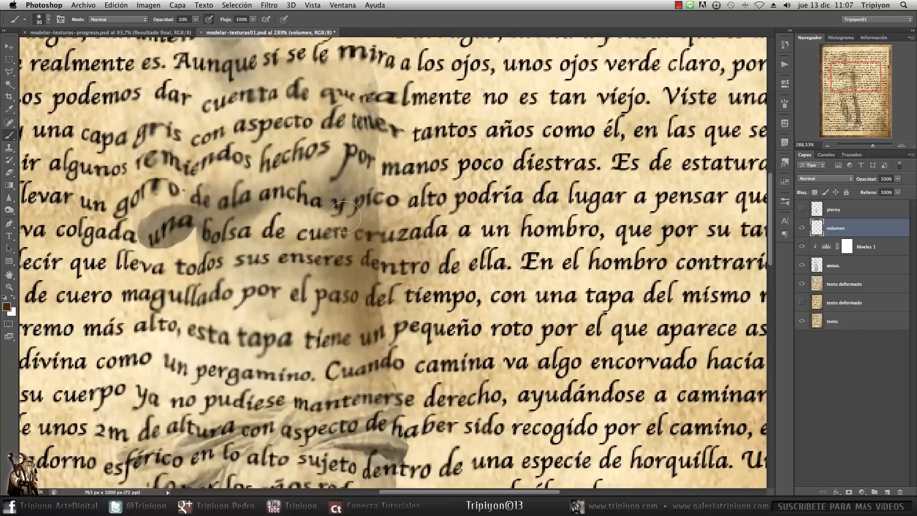
pyautogui.click(802, 265)
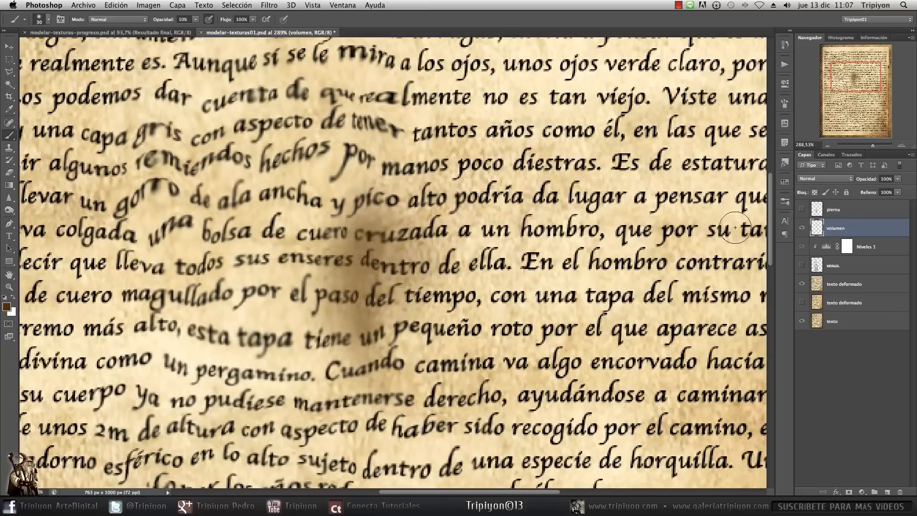
pyautogui.click(802, 265)
# Deepen the shadows along the statue's shaded edge from chest to waist with a 15 px brush
pyautogui.press('[')
pyautogui.press('[')
pyautogui.press('[')
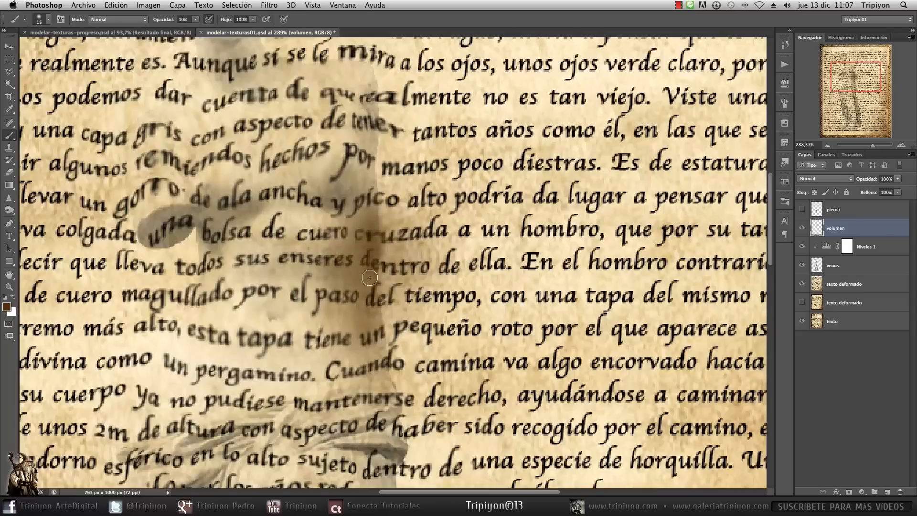
pyautogui.moveTo(377, 319)
pyautogui.mouseDown()
pyautogui.moveTo(378, 378)
pyautogui.moveTo(418, 388)
pyautogui.mouseUp()
pyautogui.moveTo(370, 261); pyautogui.dragTo(391, 424)
pyautogui.moveTo(393, 307); pyautogui.dragTo(375, 351)
pyautogui.moveTo(361, 348)
pyautogui.mouseDown()
pyautogui.moveTo(382, 189)
pyautogui.moveTo(359, 203)
pyautogui.mouseUp()
pyautogui.moveTo(411, 155)
pyautogui.mouseDown()
pyautogui.moveTo(390, 192)
pyautogui.moveTo(400, 199)
pyautogui.moveTo(384, 214)
pyautogui.moveTo(432, 222)
pyautogui.mouseUp()
pyautogui.moveTo(404, 131); pyautogui.dragTo(399, 237)
pyautogui.moveTo(400, 232)
pyautogui.mouseDown()
pyautogui.moveTo(404, 210)
pyautogui.moveTo(400, 229)
pyautogui.mouseUp()
pyautogui.moveTo(348, 246)
pyautogui.mouseDown()
pyautogui.moveTo(345, 287)
pyautogui.moveTo(354, 268)
pyautogui.mouseUp()
pyautogui.moveTo(423, 382)
pyautogui.mouseDown()
pyautogui.moveTo(442, 212)
pyautogui.moveTo(468, 242)
pyautogui.moveTo(444, 240)
pyautogui.moveTo(472, 240)
pyautogui.moveTo(469, 248)
pyautogui.moveTo(464, 239)
pyautogui.mouseUp()
# Shade the cloth fold at the statue's hip with finer brush strokes and darken the adjoining hip edge
pyautogui.press('[')
pyautogui.press('[')
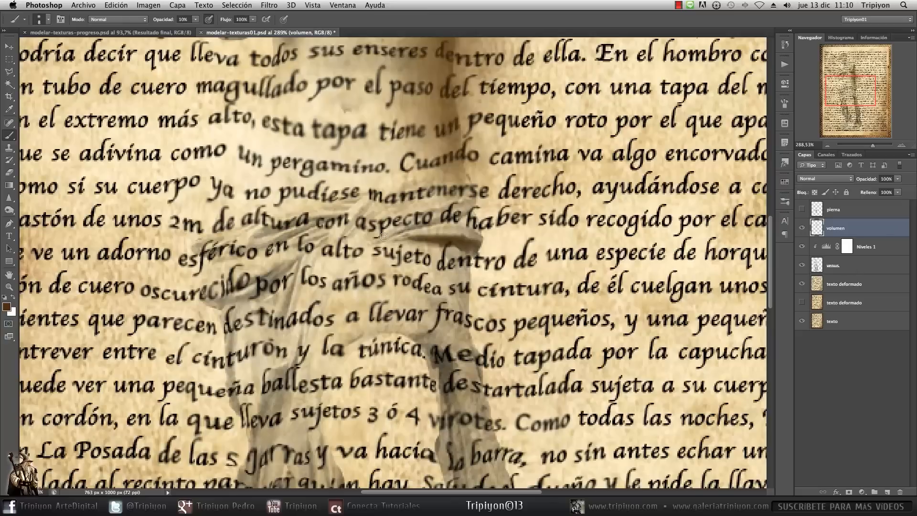
pyautogui.moveTo(432, 222)
pyautogui.mouseDown()
pyautogui.moveTo(417, 230)
pyautogui.moveTo(429, 224)
pyautogui.mouseUp()
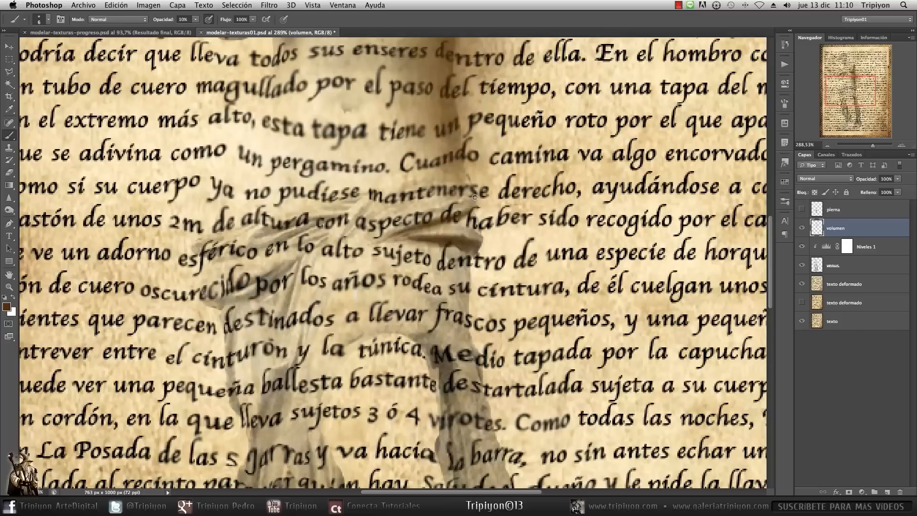
pyautogui.press(']')
pyautogui.press(']')
pyautogui.press(']')
pyautogui.moveTo(464, 253)
pyautogui.mouseDown()
pyautogui.moveTo(462, 316)
pyautogui.moveTo(466, 255)
pyautogui.mouseUp()
pyautogui.moveTo(480, 211)
pyautogui.mouseDown()
pyautogui.moveTo(464, 220)
pyautogui.moveTo(482, 310)
pyautogui.moveTo(479, 275)
pyautogui.mouseUp()
# Broaden the shadow beside the hip with a 25 px brush and check the painted volume with the venus layer hidden
pyautogui.press(']')
pyautogui.press(']')
pyautogui.press(']')
pyautogui.press(']')
pyautogui.moveTo(554, 188); pyautogui.dragTo(498, 304)
pyautogui.scroll(-3, 497, 303)
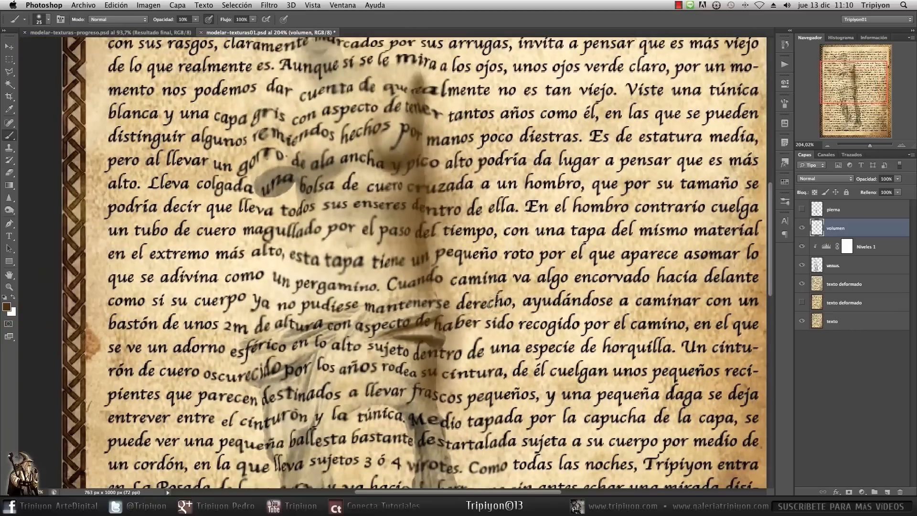
pyautogui.click(803, 265)
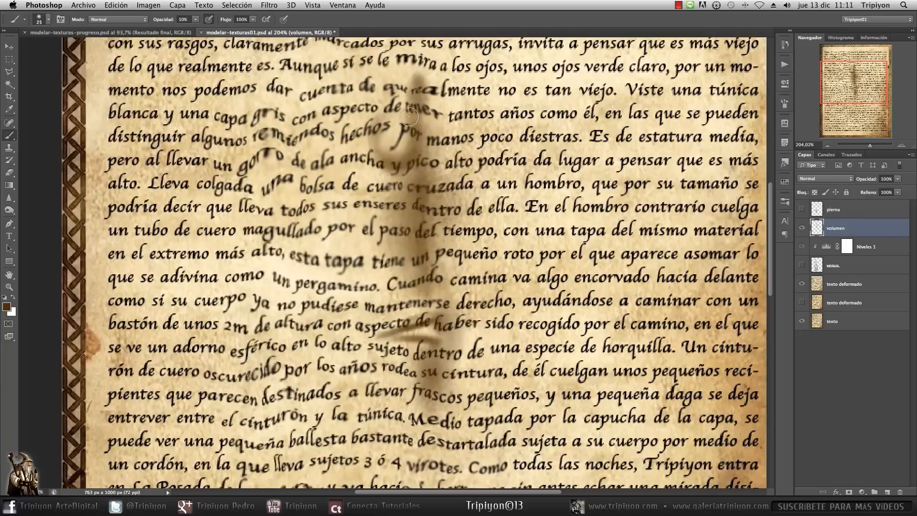
pyautogui.click(802, 266)
# Shade both legs and the hanging drapery on the volumen layer, and compare the full page with the venus layer hidden
pyautogui.moveTo(427, 435); pyautogui.dragTo(442, 261)
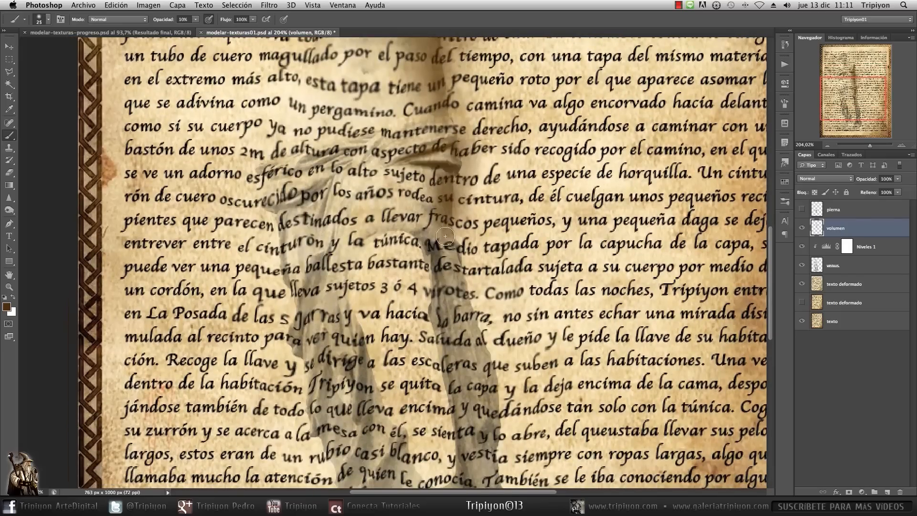
pyautogui.scroll(3, 452, 251)
pyautogui.moveTo(445, 238)
pyautogui.mouseDown()
pyautogui.moveTo(457, 299)
pyautogui.moveTo(478, 334)
pyautogui.mouseUp()
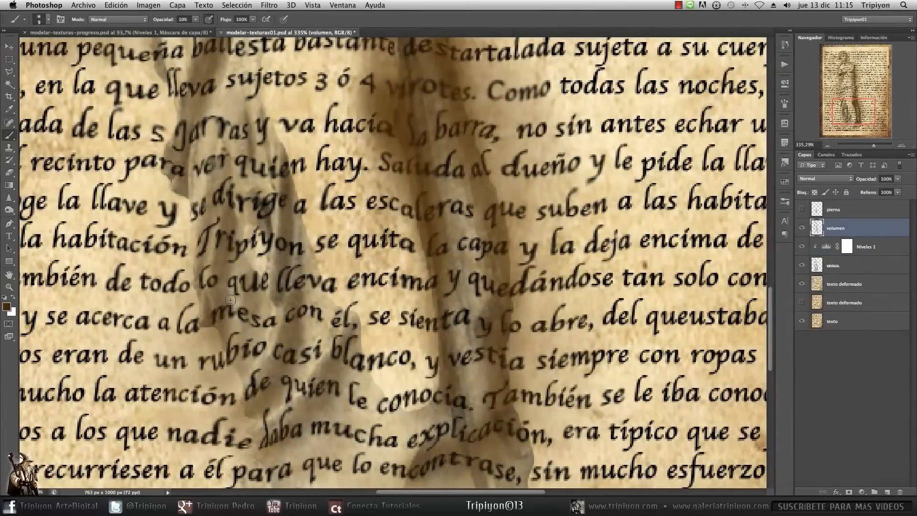
pyautogui.moveTo(232, 235); pyautogui.dragTo(390, 317)
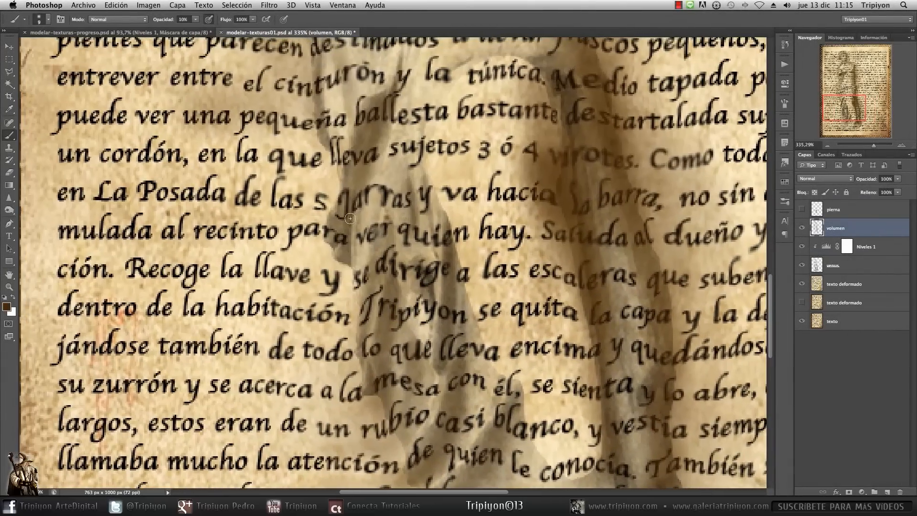
pyautogui.moveTo(391, 121); pyautogui.dragTo(354, 292)
pyautogui.moveTo(337, 161); pyautogui.dragTo(315, 244)
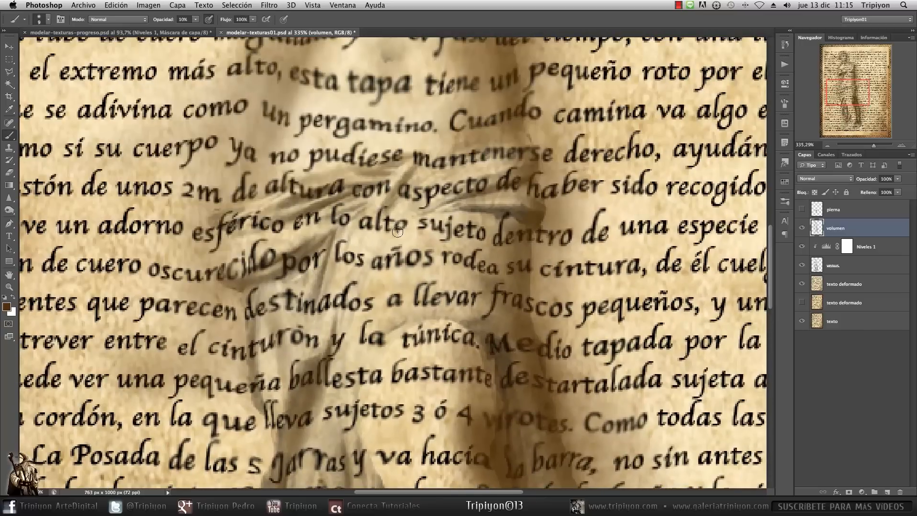
pyautogui.rightClick(348, 239)
pyautogui.click(384, 243)
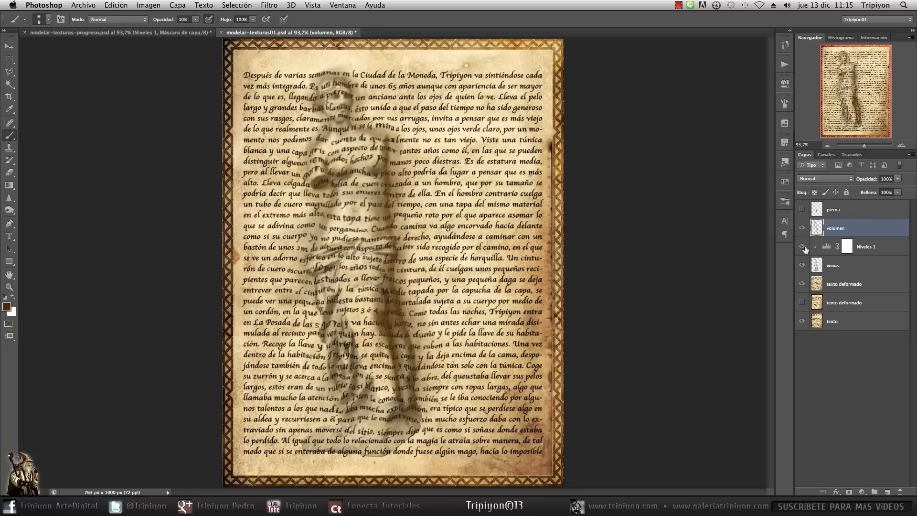
pyautogui.click(801, 266)
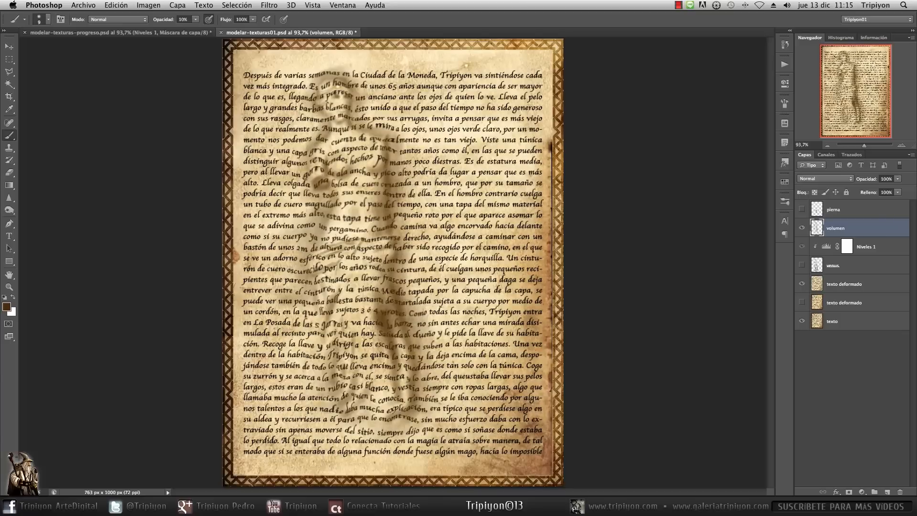
pyautogui.click(802, 265)
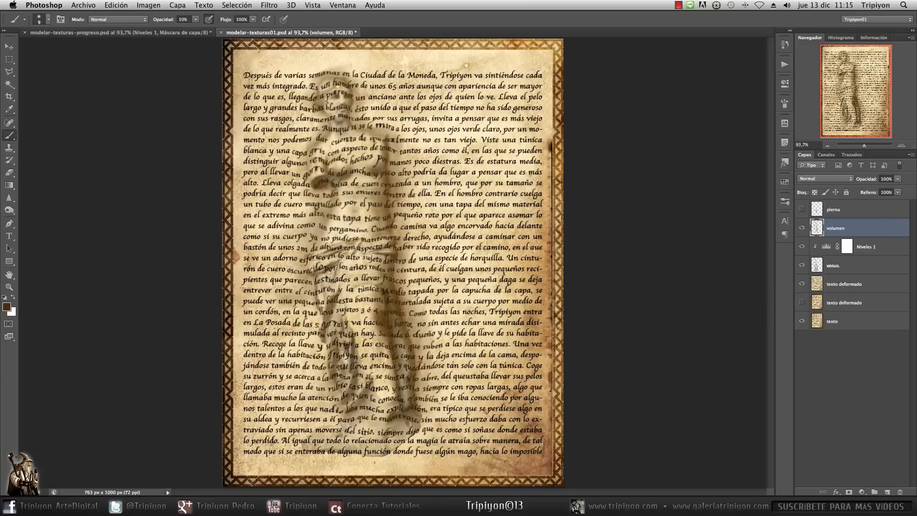
# Increase the statue's contrast by setting the Niveles 1 black input level to 37 and the white input level to 191
pyautogui.click(827, 247)
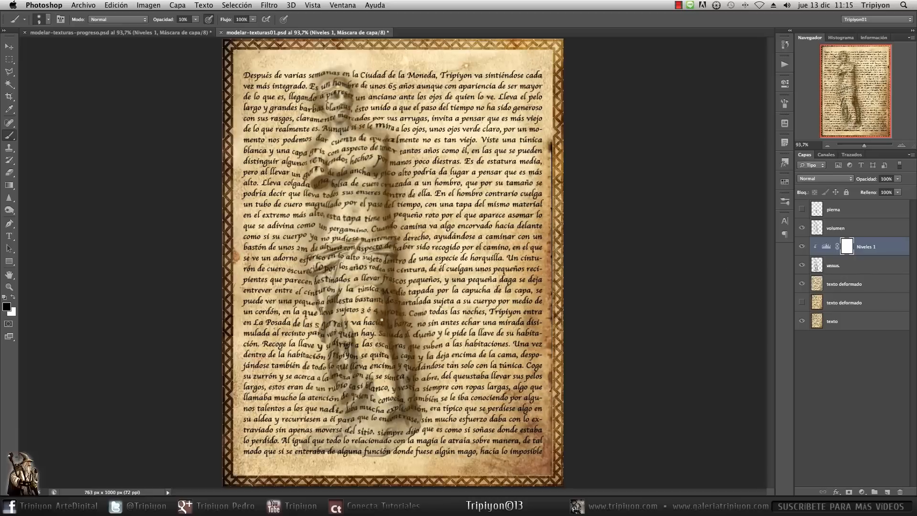
pyautogui.moveTo(359, 326); pyautogui.dragTo(373, 310)
pyautogui.moveTo(379, 198); pyautogui.dragTo(389, 234)
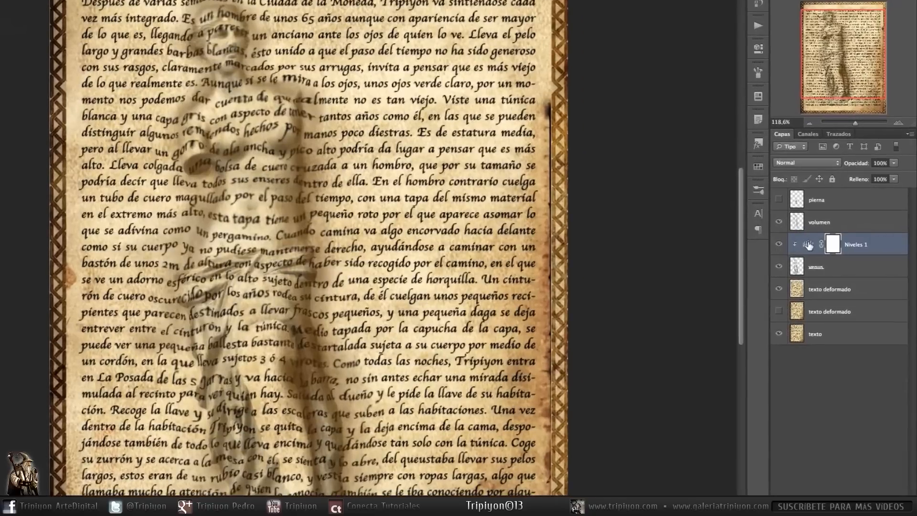
pyautogui.click(818, 245)
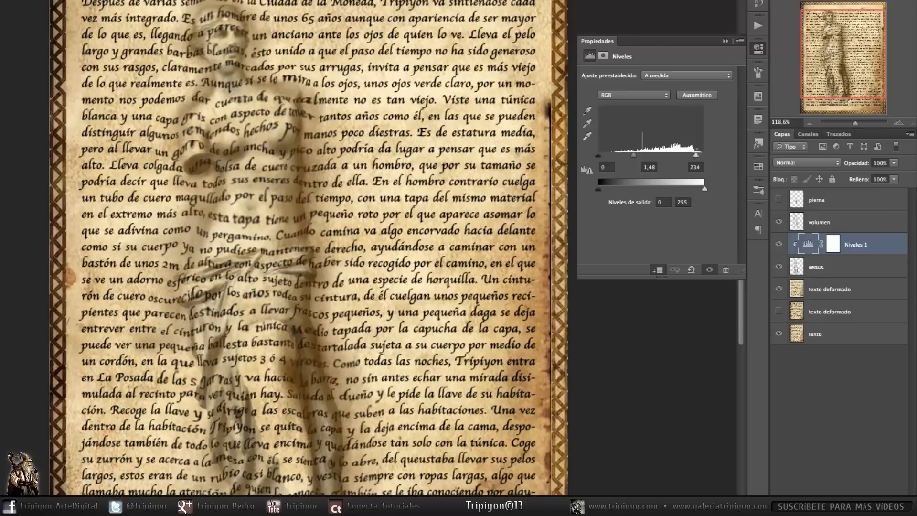
pyautogui.moveTo(693, 156); pyautogui.dragTo(675, 156)
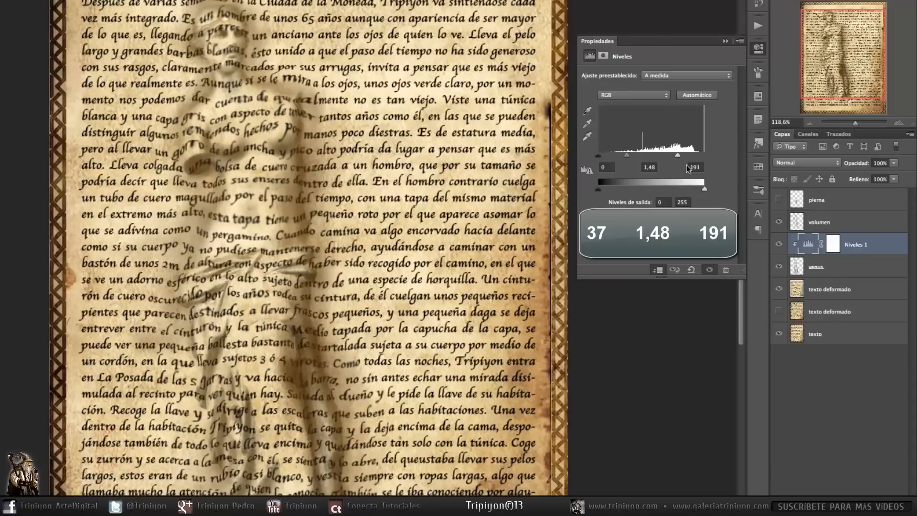
pyautogui.moveTo(627, 155); pyautogui.dragTo(626, 156)
pyautogui.moveTo(601, 157); pyautogui.dragTo(614, 156)
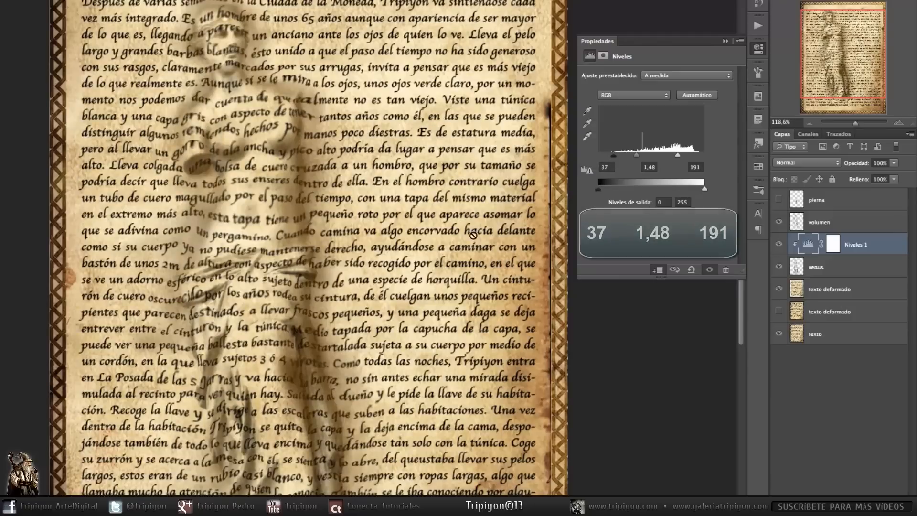
pyautogui.scroll(-1, 387, 337)
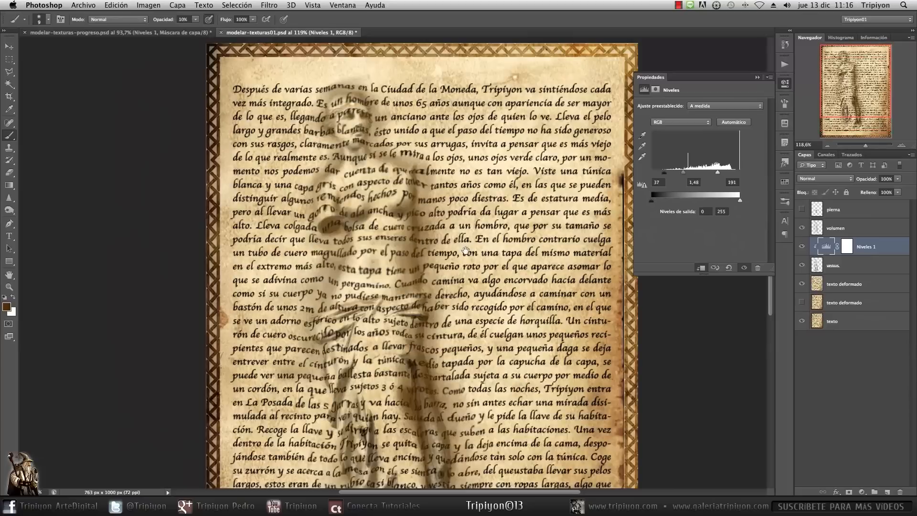
pyautogui.scroll(1, 376, 249)
pyautogui.scroll(-3, 466, 250)
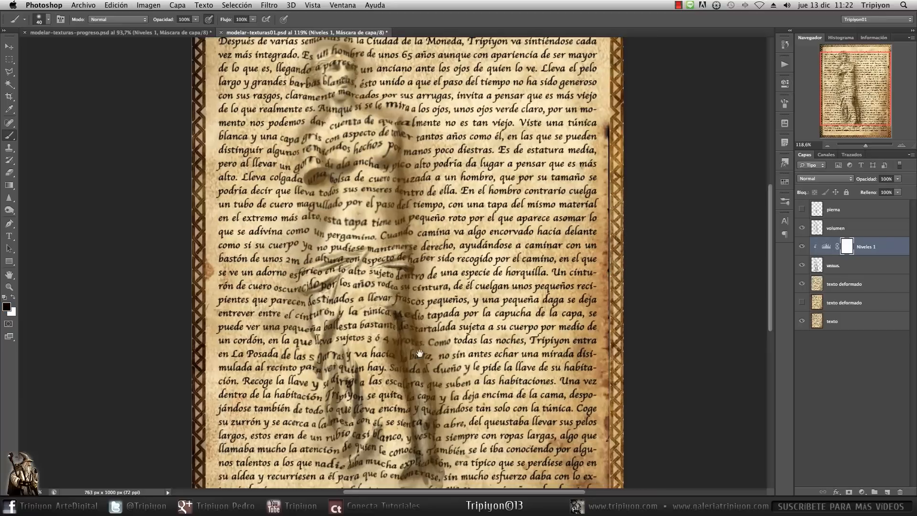
# Add a layer mask to the venus layer and choose the soft round pressure-size brush at 40 px and 0% hardness
pyautogui.moveTo(421, 367); pyautogui.dragTo(423, 326)
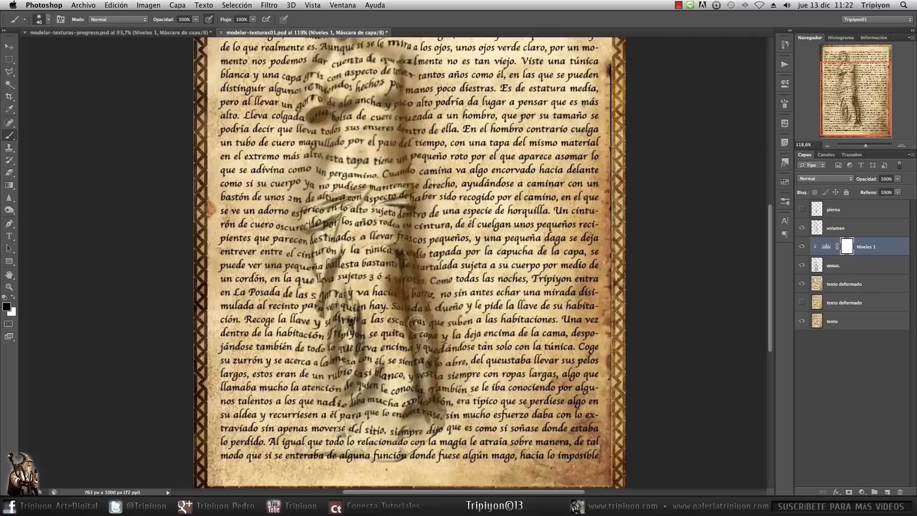
pyautogui.click(852, 269)
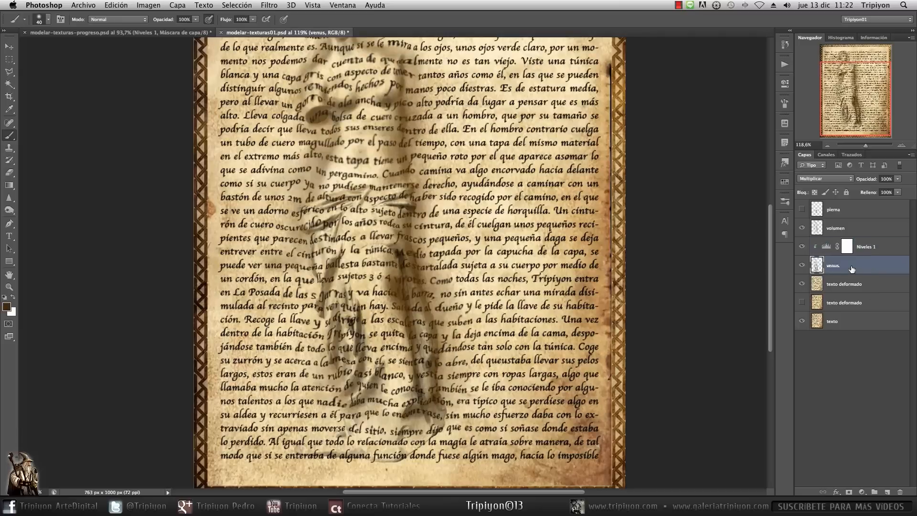
pyautogui.click(849, 492)
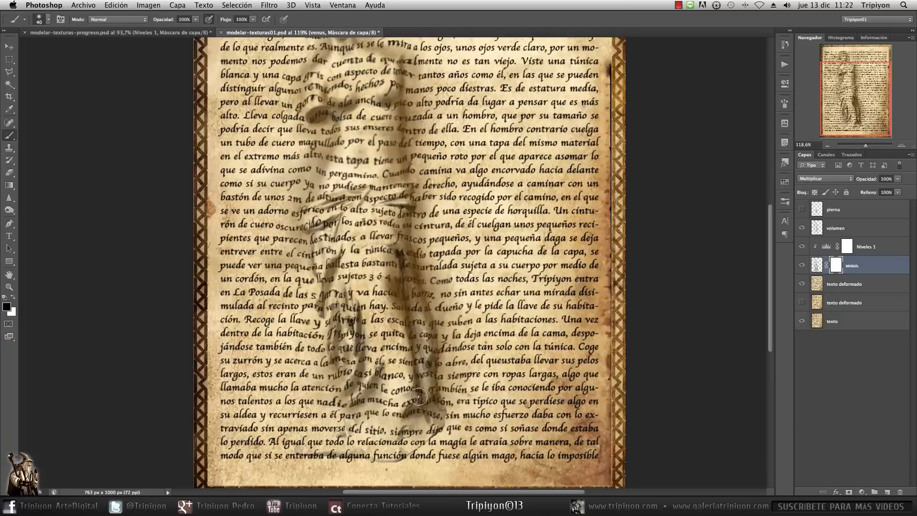
pyautogui.rightClick(411, 282)
pyautogui.click(459, 346)
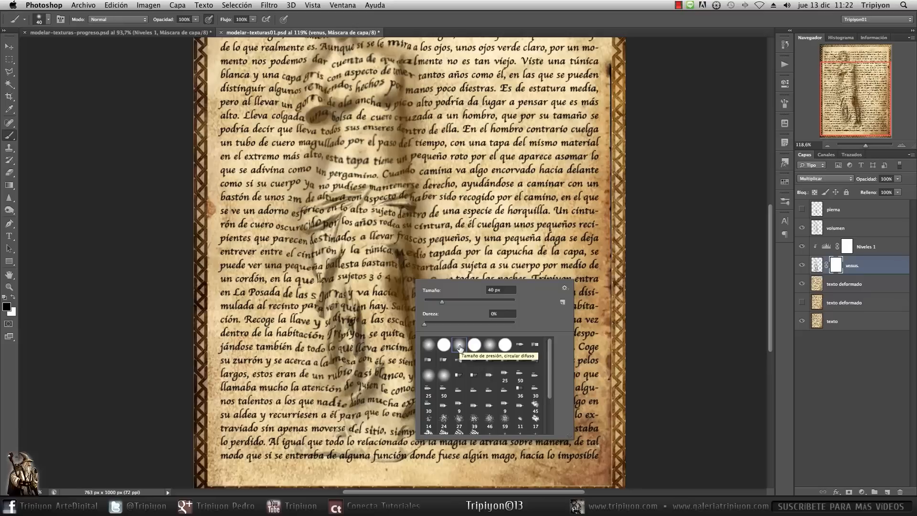
pyautogui.click(456, 55)
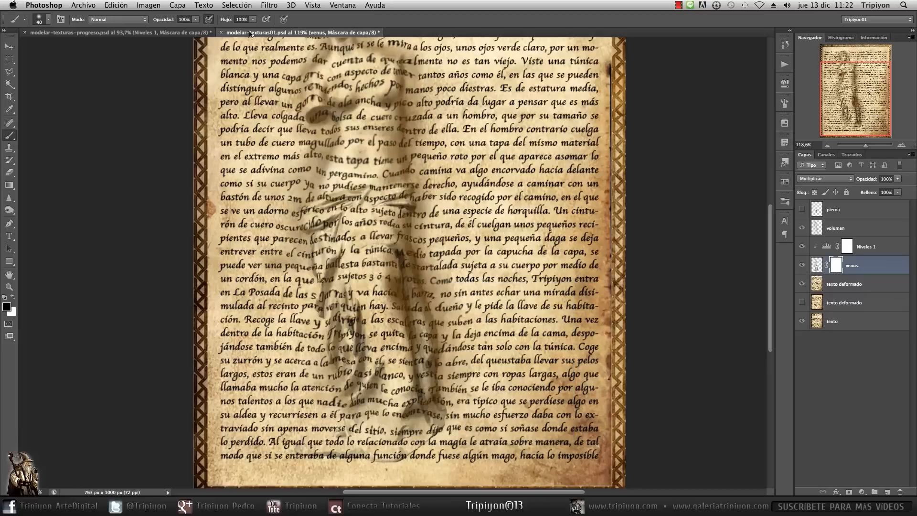
# Mask out the pedestal's edge beneath and beside the statue's feet on the venus layer with black at 40 px
pyautogui.moveTo(417, 400); pyautogui.dragTo(438, 256)
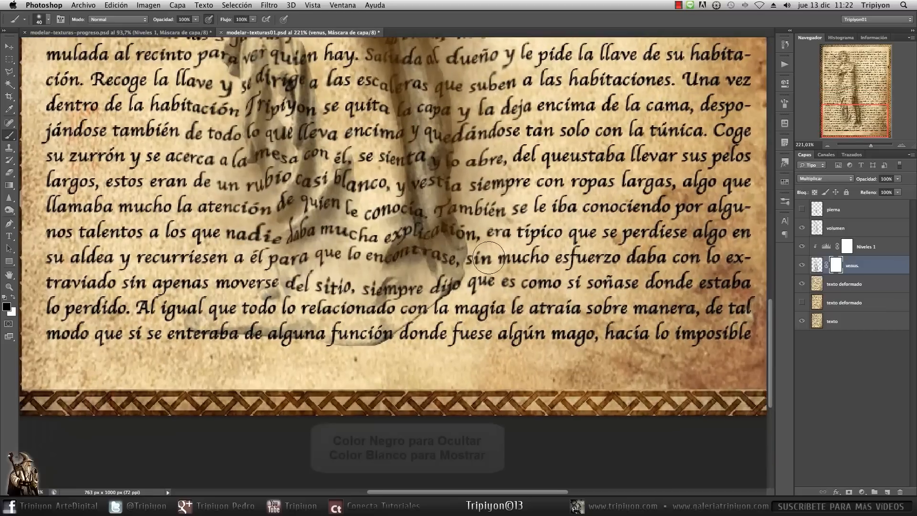
pyautogui.moveTo(374, 187)
pyautogui.mouseDown()
pyautogui.moveTo(431, 215)
pyautogui.moveTo(426, 225)
pyautogui.mouseUp()
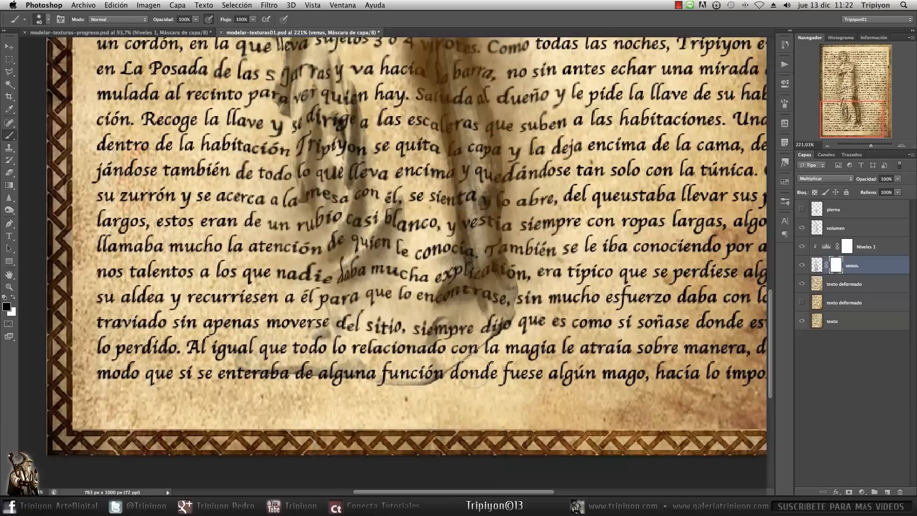
pyautogui.moveTo(480, 363)
pyautogui.mouseDown()
pyautogui.moveTo(502, 343)
pyautogui.moveTo(441, 379)
pyautogui.moveTo(429, 344)
pyautogui.moveTo(441, 323)
pyautogui.moveTo(483, 347)
pyautogui.moveTo(515, 335)
pyautogui.moveTo(531, 293)
pyautogui.mouseUp()
# Enlarge the brush to 50 px and hide the remaining pedestal and the drapery's lower edge on the venus mask
pyautogui.press(']')
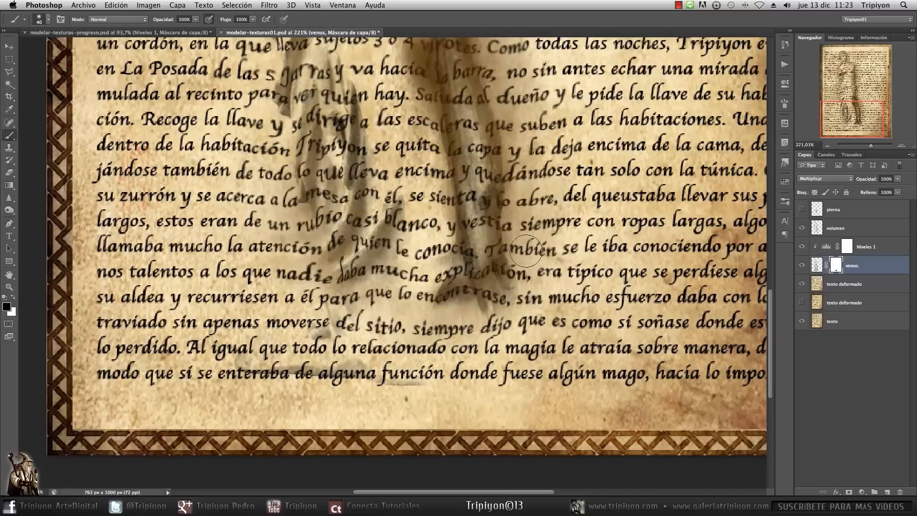
pyautogui.press(']')
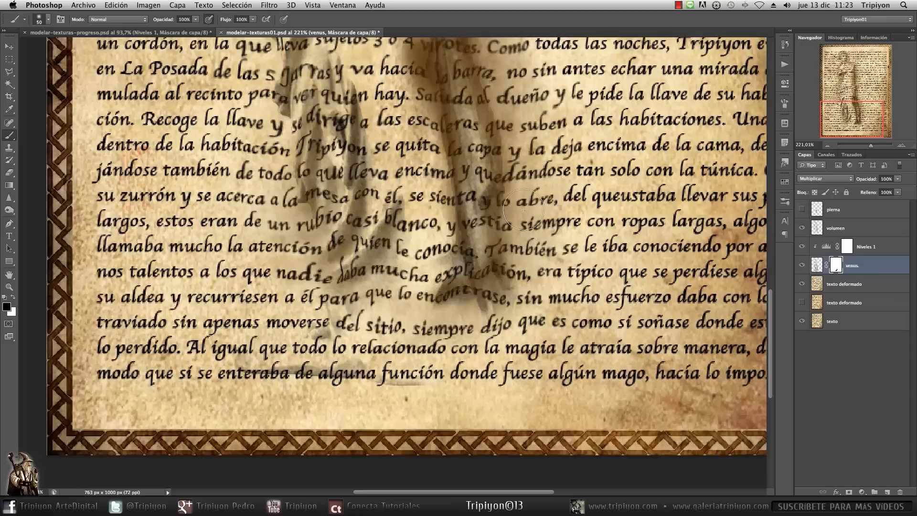
pyautogui.moveTo(453, 358); pyautogui.dragTo(487, 355)
pyautogui.moveTo(372, 360)
pyautogui.mouseDown()
pyautogui.moveTo(275, 343)
pyautogui.moveTo(387, 341)
pyautogui.moveTo(374, 319)
pyautogui.moveTo(349, 375)
pyautogui.mouseUp()
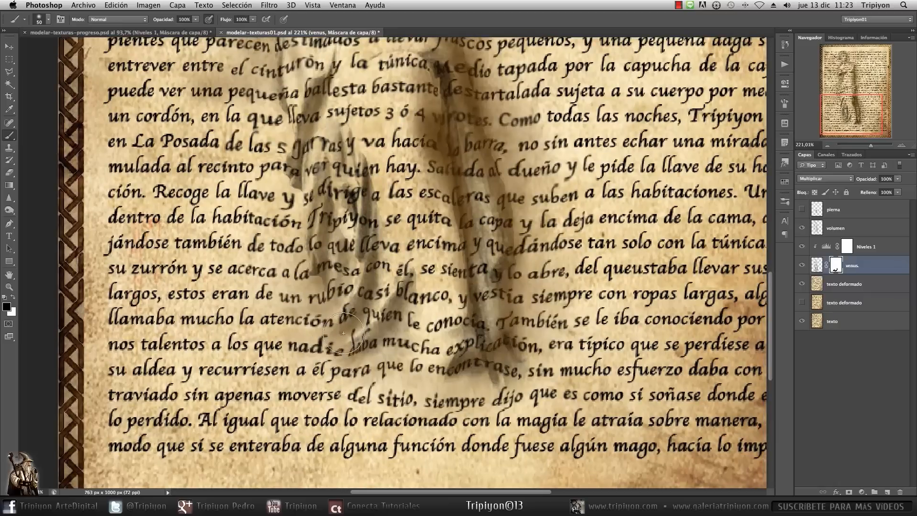
pyautogui.moveTo(348, 337); pyautogui.dragTo(326, 380)
# Blend the statue's contour from the drapery up to the head on the mask, using a 15 px brush around the arm stump and 30 px at the head
pyautogui.scroll(5, 296, 340)
pyautogui.hscroll(-2, 297, 340)
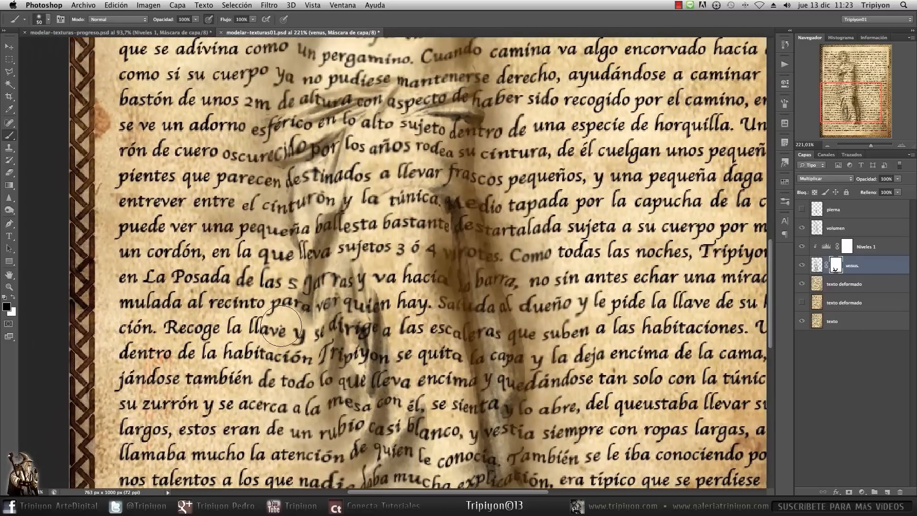
pyautogui.scroll(3, 286, 315)
pyautogui.hscroll(-1, 287, 315)
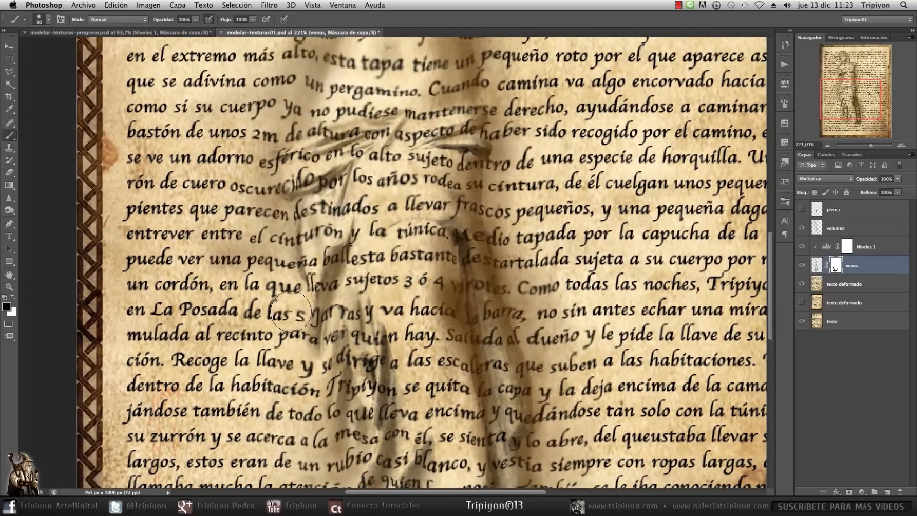
pyautogui.scroll(5, 263, 239)
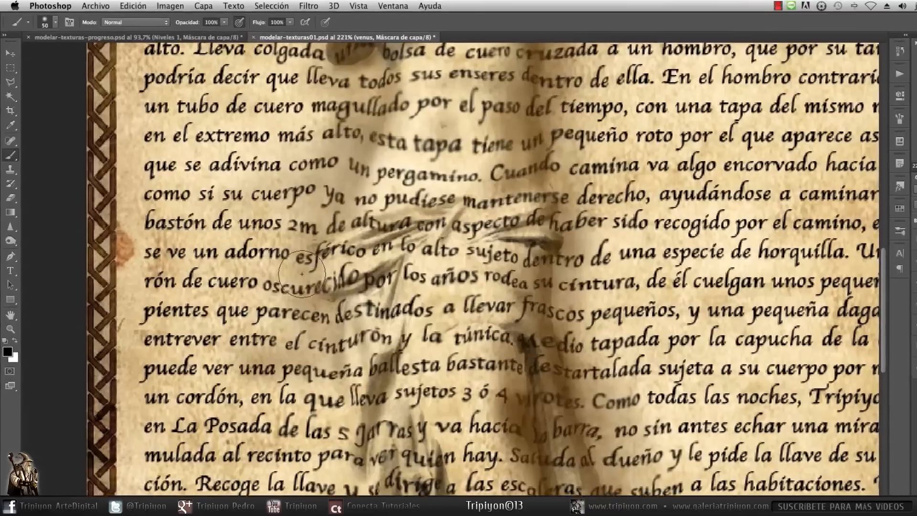
pyautogui.scroll(10, 302, 274)
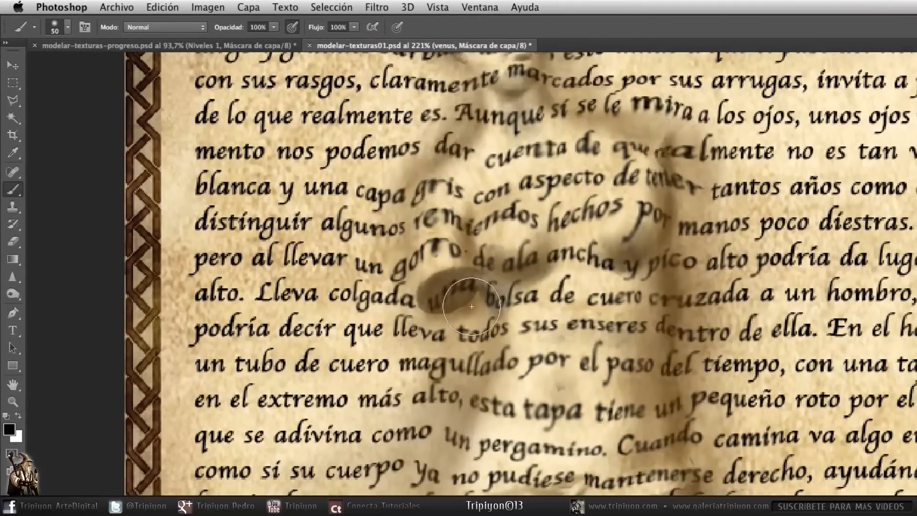
pyautogui.press('[')
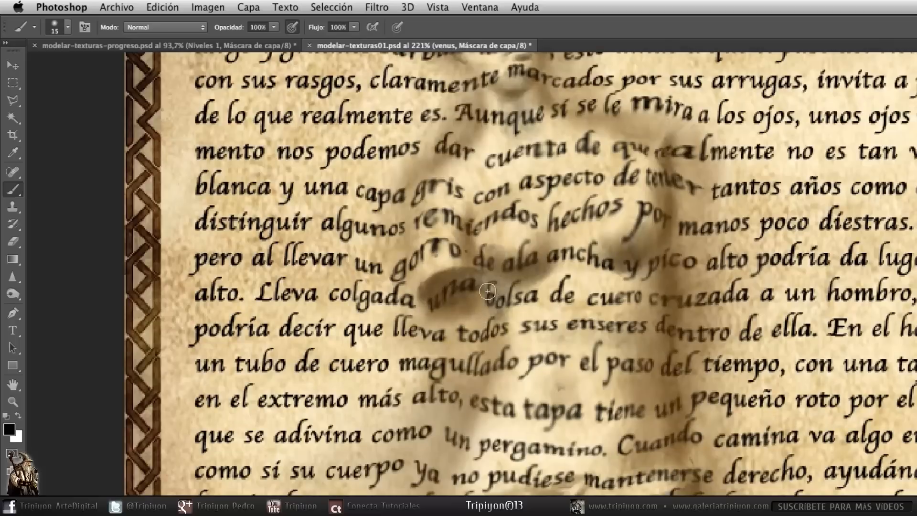
pyautogui.scroll(5, 449, 314)
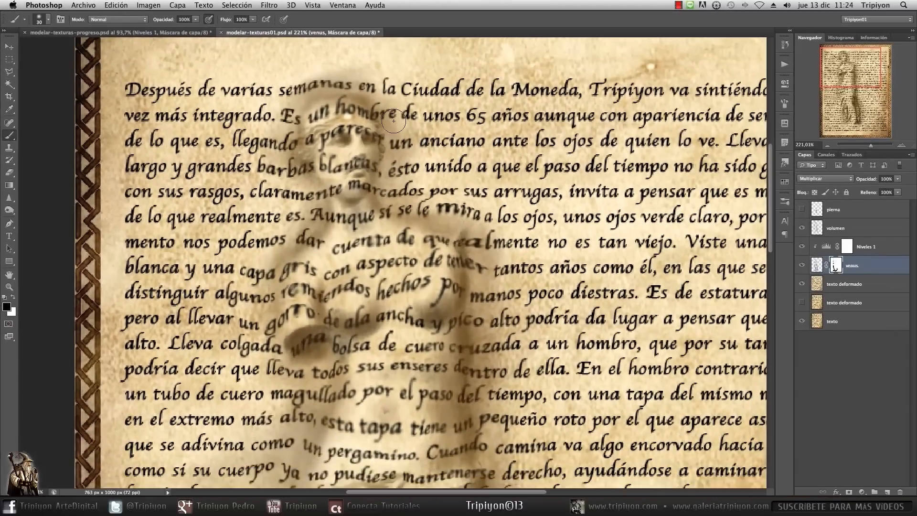
# Soften the statue's opposite contour down to the foot on the venus mask with the 30 px brush, and fit the whole page on screen
pyautogui.scroll(-3, 374, 135)
pyautogui.hscroll(2, 375, 135)
pyautogui.scroll(-8, 374, 135)
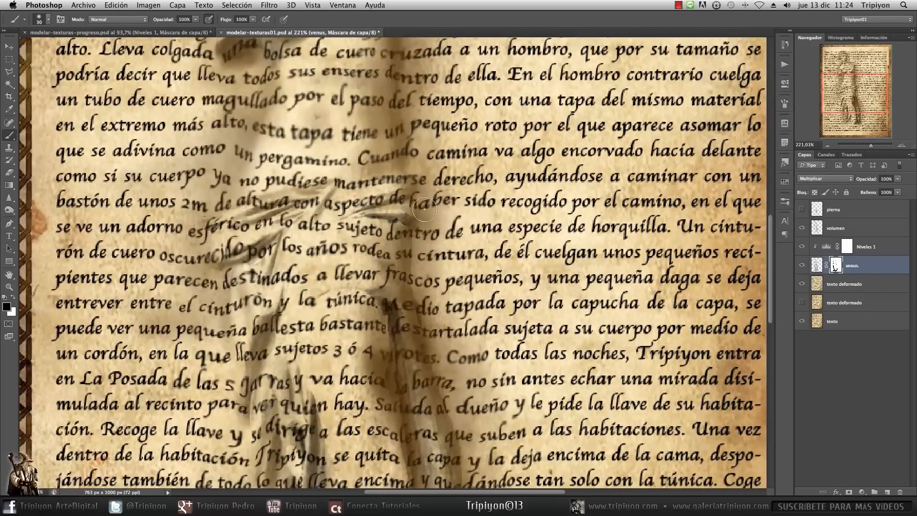
pyautogui.scroll(-8, 428, 323)
pyautogui.hscroll(1, 428, 323)
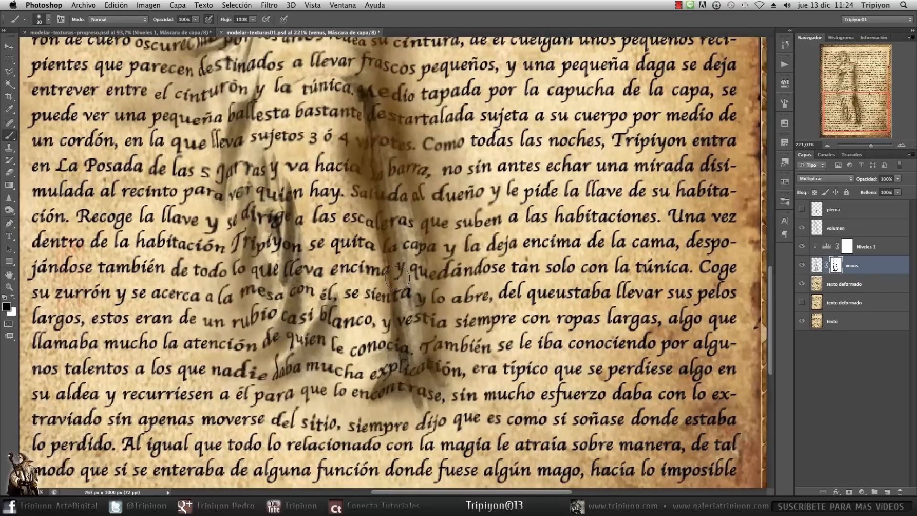
pyautogui.moveTo(383, 346); pyautogui.dragTo(438, 409)
pyautogui.rightClick(504, 245)
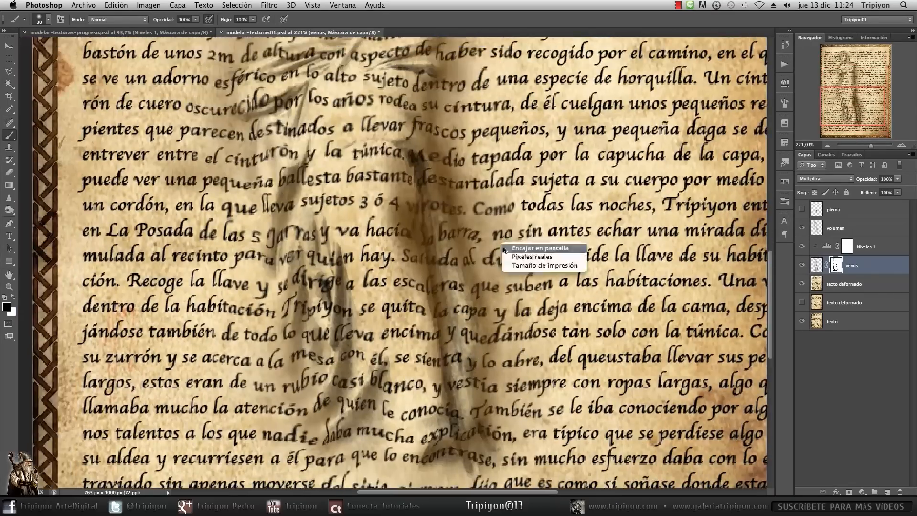
pyautogui.click(522, 249)
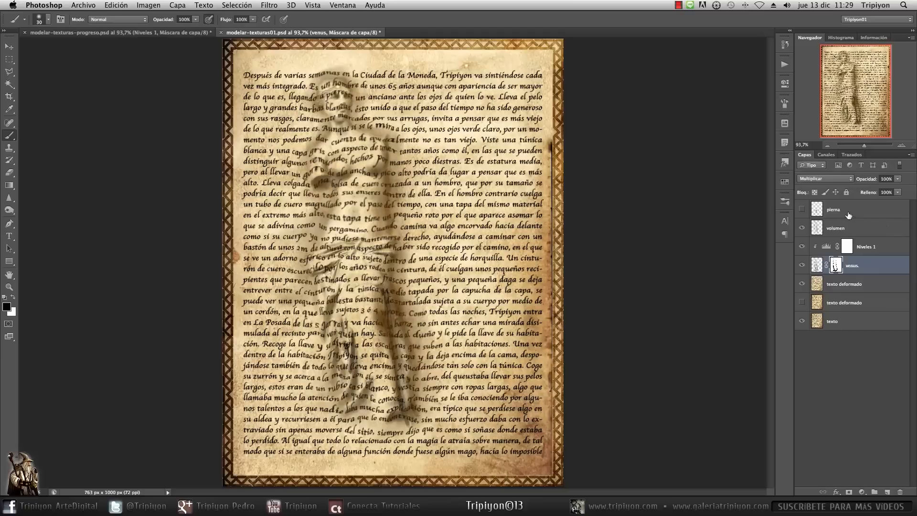
# Make the pierna layer active and visible over the statue's leg
pyautogui.click(849, 212)
pyautogui.click(802, 209)
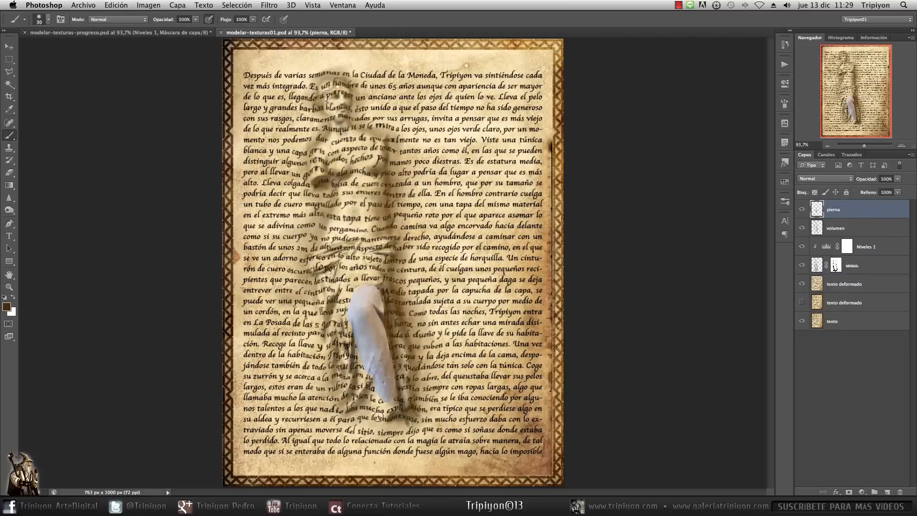
pyautogui.scroll(5, 378, 416)
pyautogui.scroll(-2, 379, 415)
pyautogui.scroll(1, 404, 332)
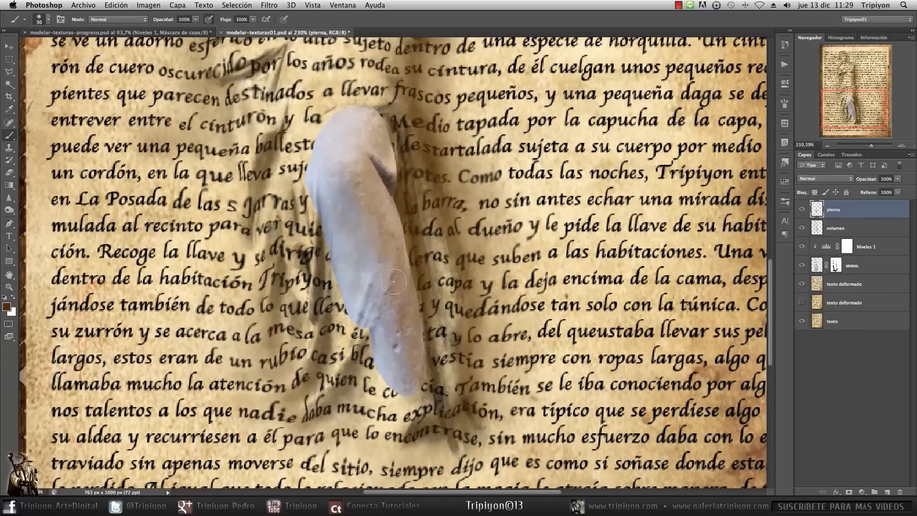